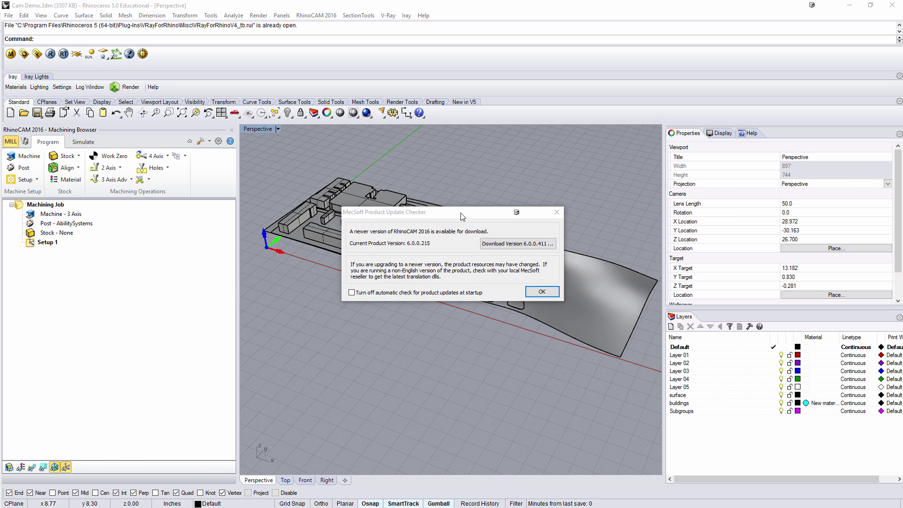
Step: Close the MecSoft update notice and orbit the Perspective view to show the whole city model
click(542, 291)
right_drag(517, 282, 426, 224)
right_drag(471, 266, 548, 235)
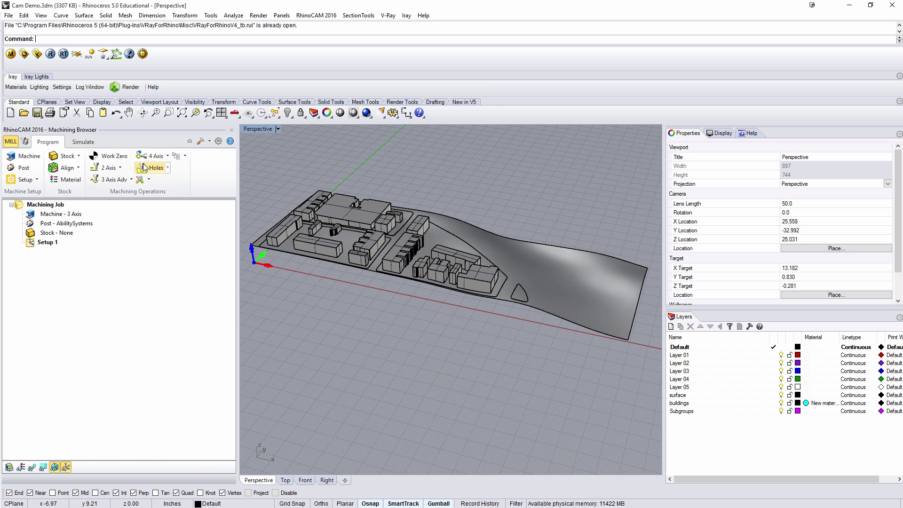
Step: Review the tool library: FLAT 1/2", FLAT 1/4" Foam Only, and FLAT 1/8" (0.125 diameter, 18000 RPM)
click(25, 142)
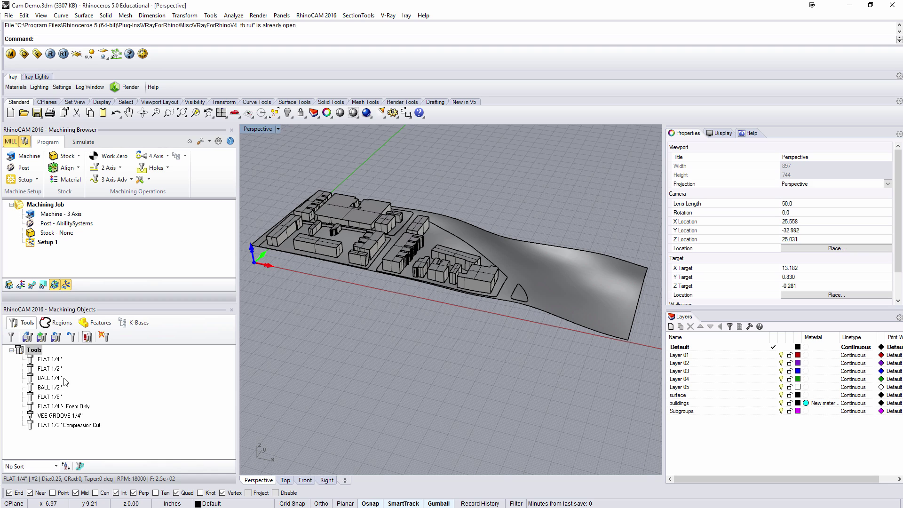
click(51, 371)
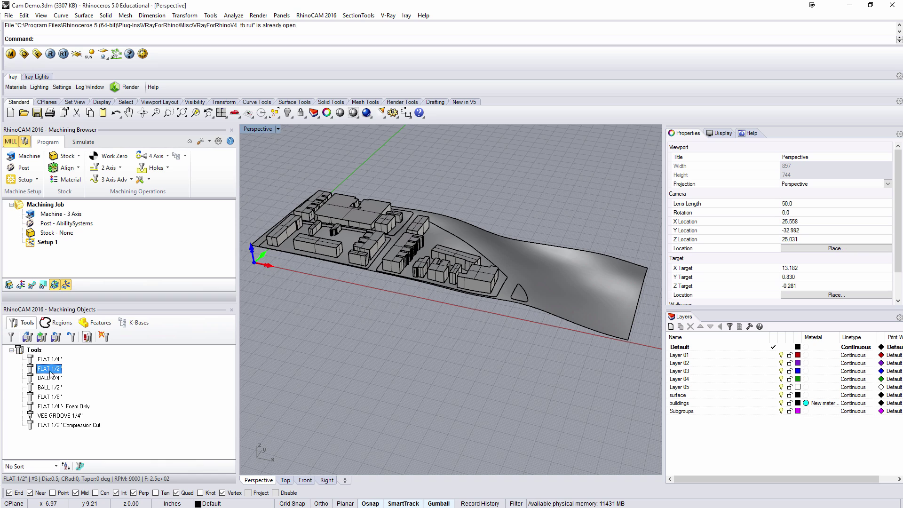
click(67, 408)
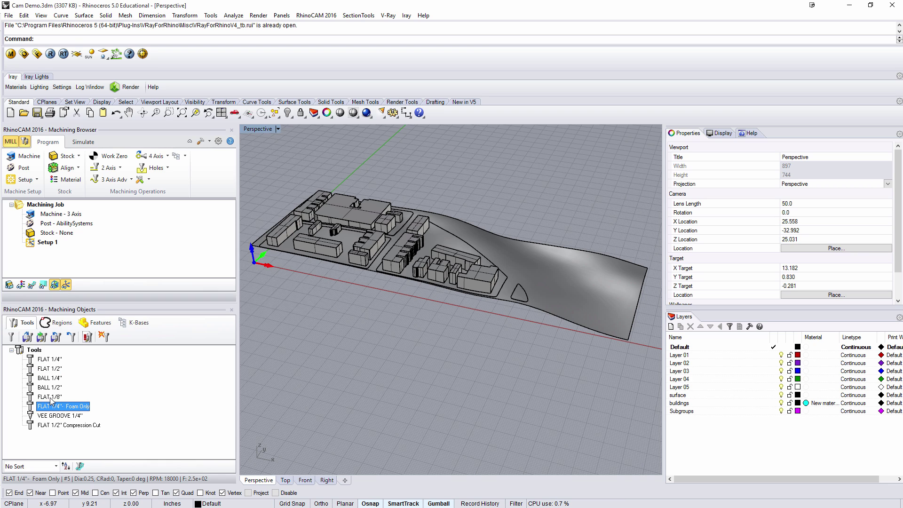
click(50, 398)
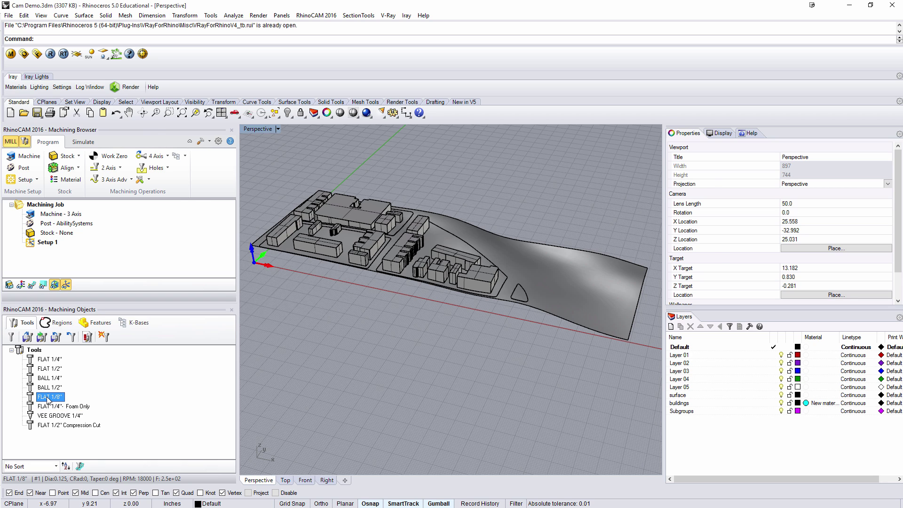
double_click(47, 399)
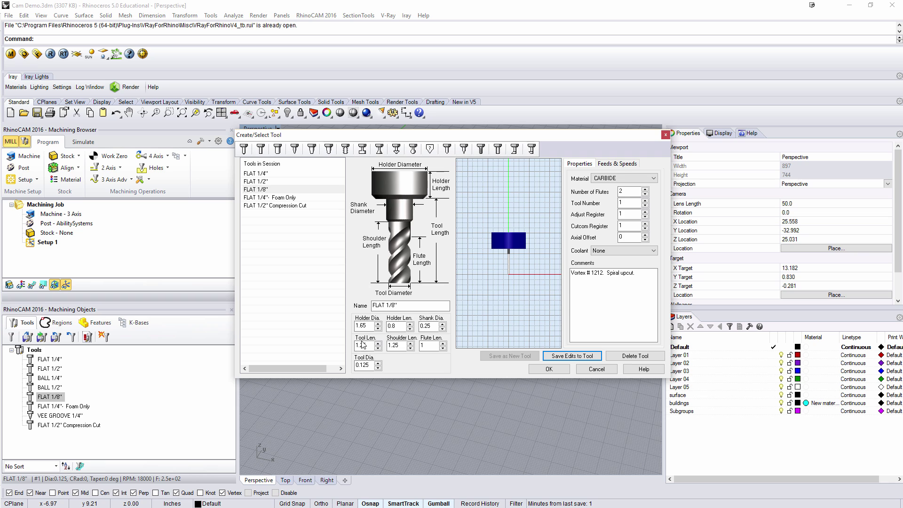
click(601, 370)
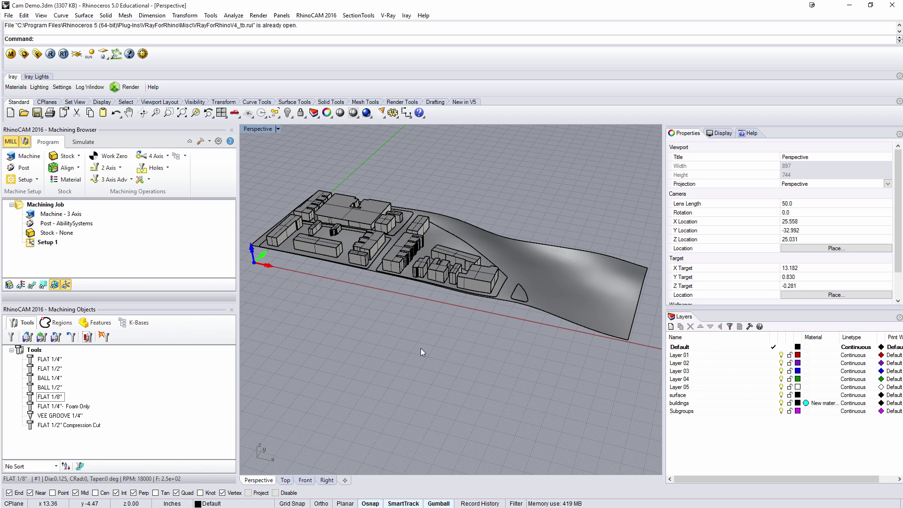
Step: Select all 18 parts of the site model and create a bounding box around them
right_drag(419, 325, 432, 328)
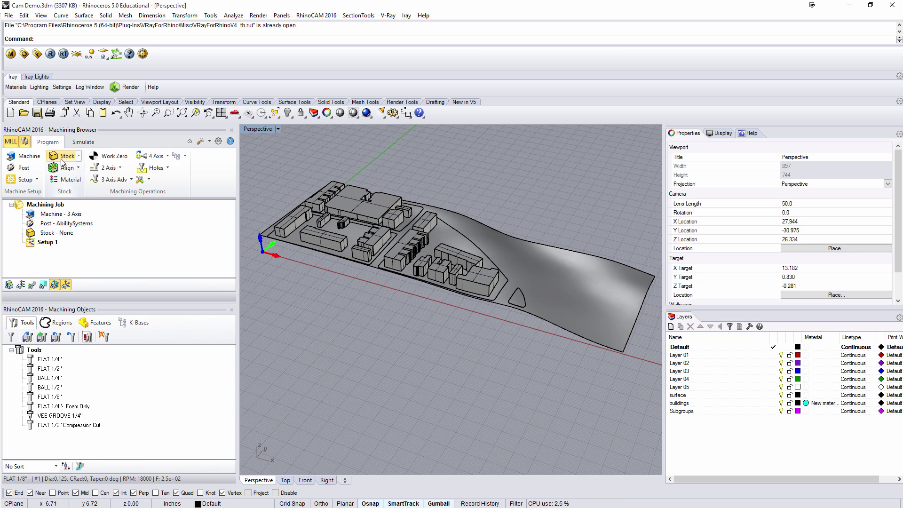
right_drag(457, 348, 583, 390)
drag(583, 390, 243, 159)
text(Bound)
key(Return)
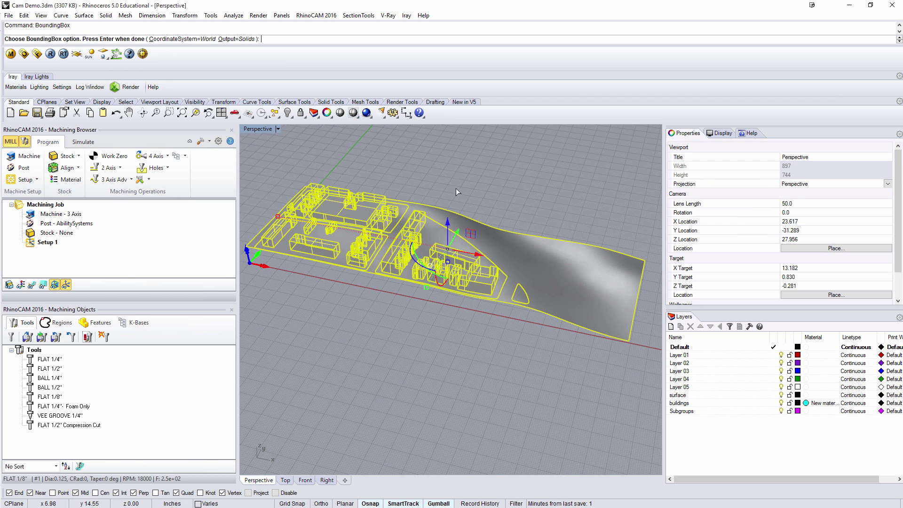
key(Return)
Step: Use MoveFace with Ortho on to push the box's end face outward
right_drag(574, 198, 546, 179)
key(Escape)
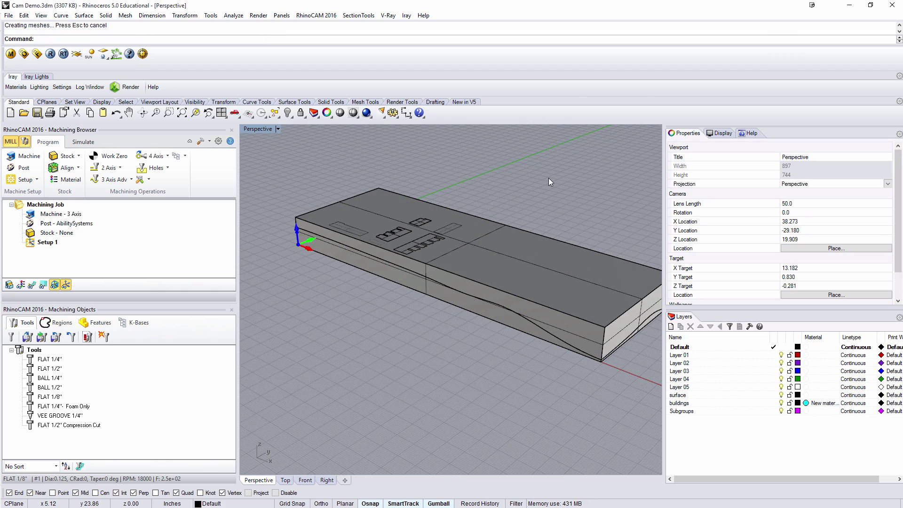
text(MoveFace)
key(Return)
shift+right_drag(543, 258, 490, 263)
click(545, 313)
key(Return)
click(569, 332)
key(F8)
text(1/16")
key(Return)
Step: Move the lower slab outward by the same distance
click(493, 335)
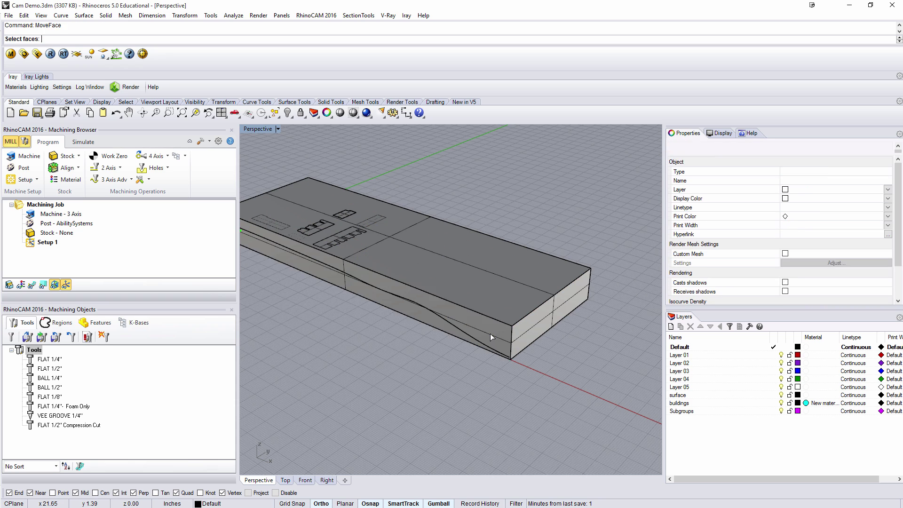
click(490, 333)
click(463, 361)
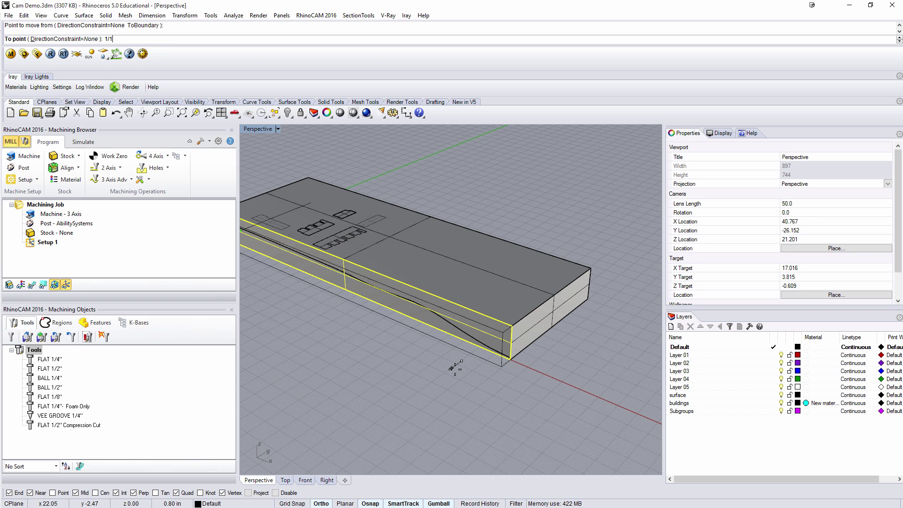
text(1/1)
key(Return)
click(453, 374)
right_drag(454, 377, 340, 328)
Step: Push the slab's end face out 1/16 inch
key(ctrl+shift+m)
click(327, 341)
key(Return)
key(Return)
click(331, 369)
text(1/16")
key(Return)
click(308, 403)
right_drag(306, 372, 417, 289)
Step: Push the slab's long side face out 1/16 inch
key(Return)
click(417, 285)
key(Return)
click(396, 330)
text(1/16")
key(Return)
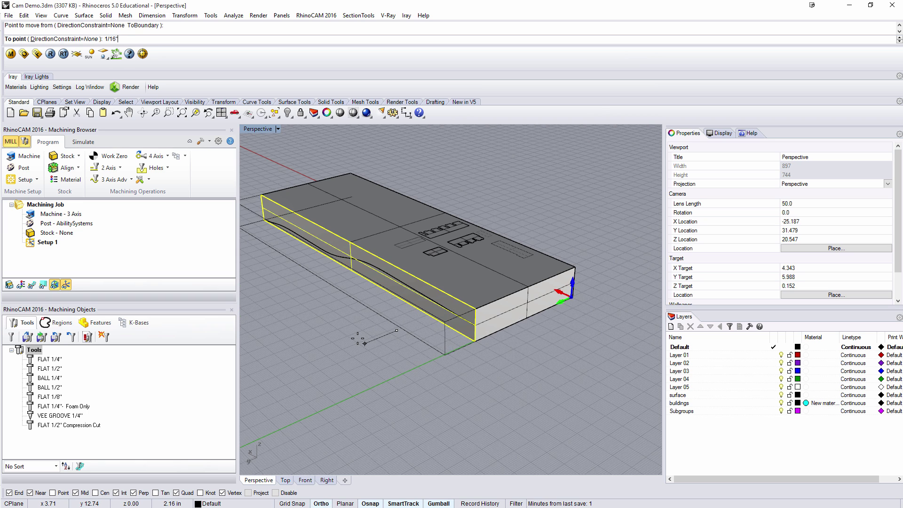
click(345, 351)
click(383, 213)
Step: Raise the slab's top face by 1/16 inch
key(Return)
click(359, 204)
key(Return)
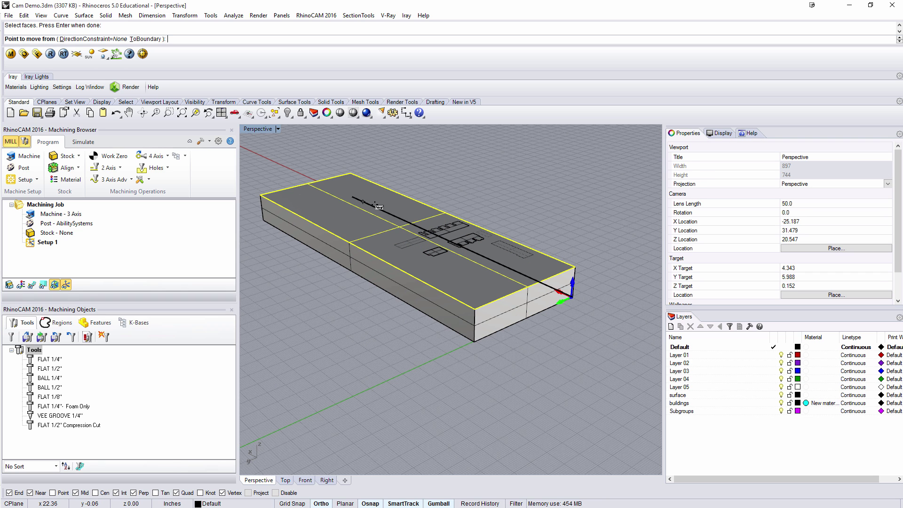
click(575, 267)
scroll(577, 267, up, 4)
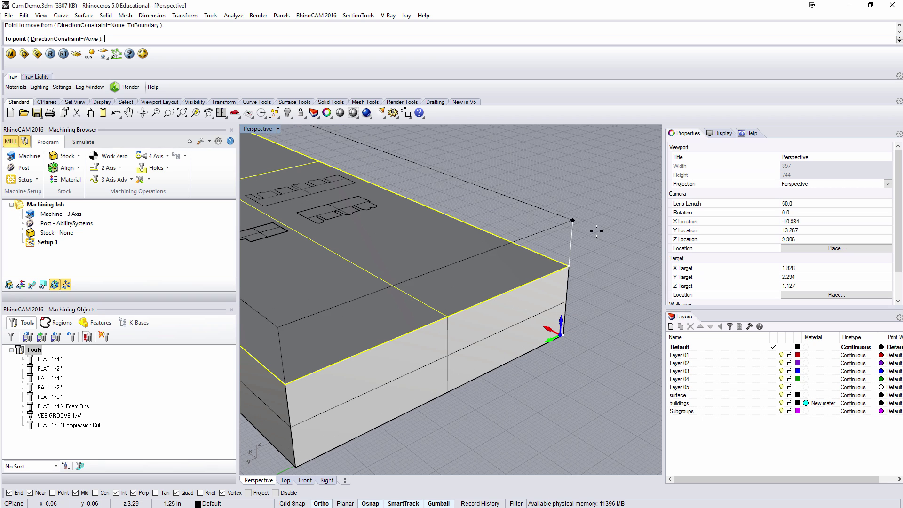
key(Return)
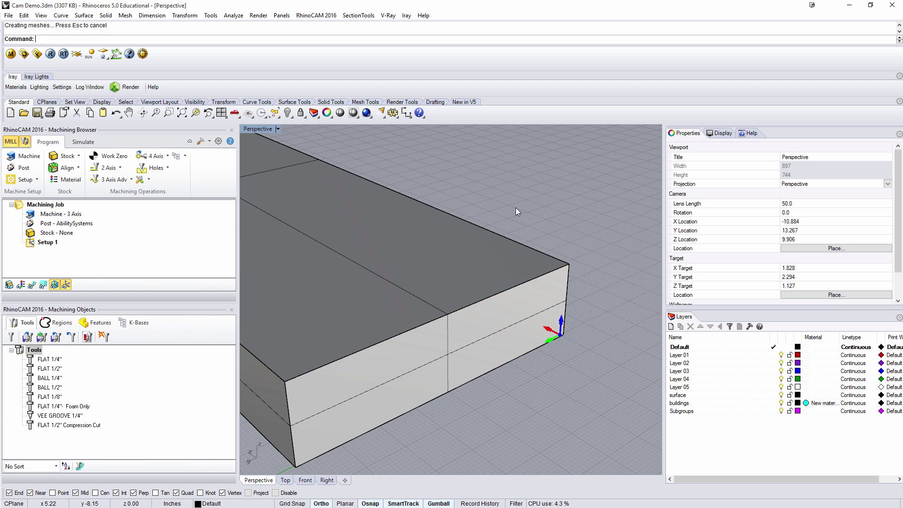
Step: Create Box Stock sized from the model's bounding box
click(79, 156)
click(97, 173)
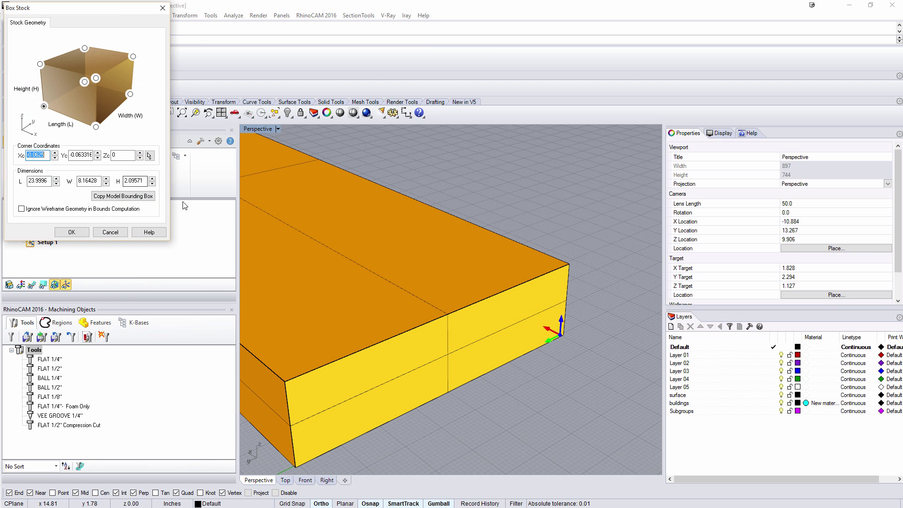
click(127, 199)
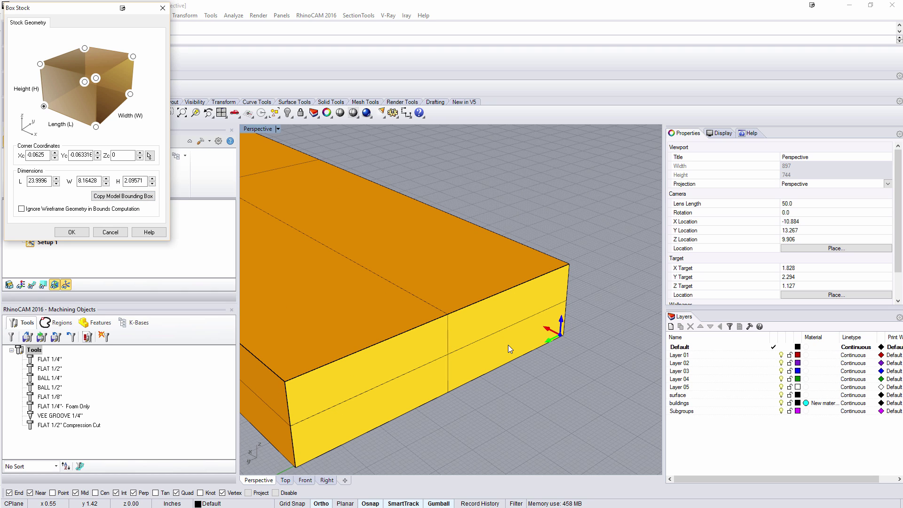
click(72, 232)
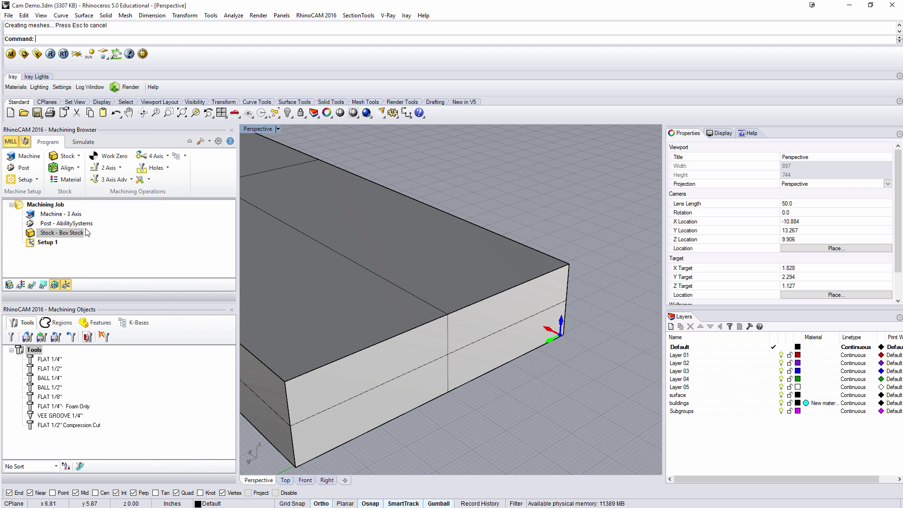
Step: Delete the helper box, then show and hide the stock to check it
click(470, 241)
key(Delete)
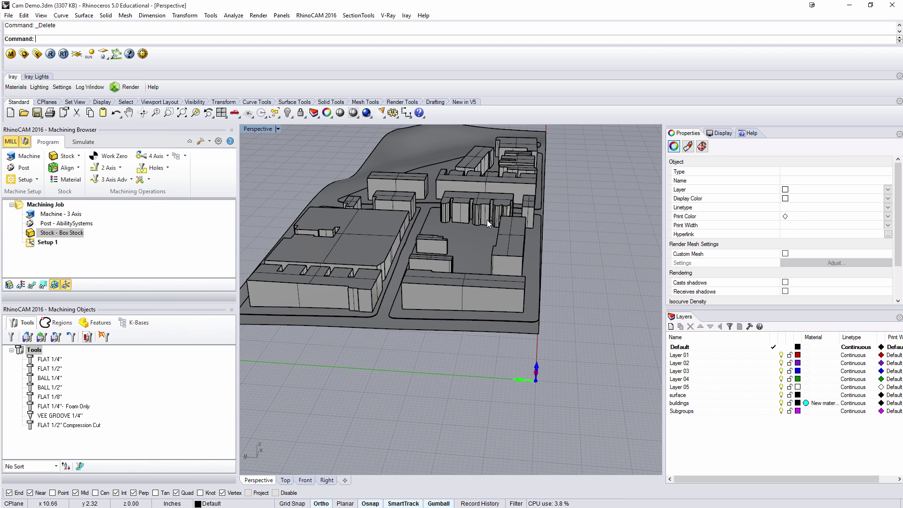
click(8, 285)
right_drag(452, 312, 245, 293)
click(9, 284)
right_drag(521, 360, 510, 324)
scroll(510, 325, up, 10)
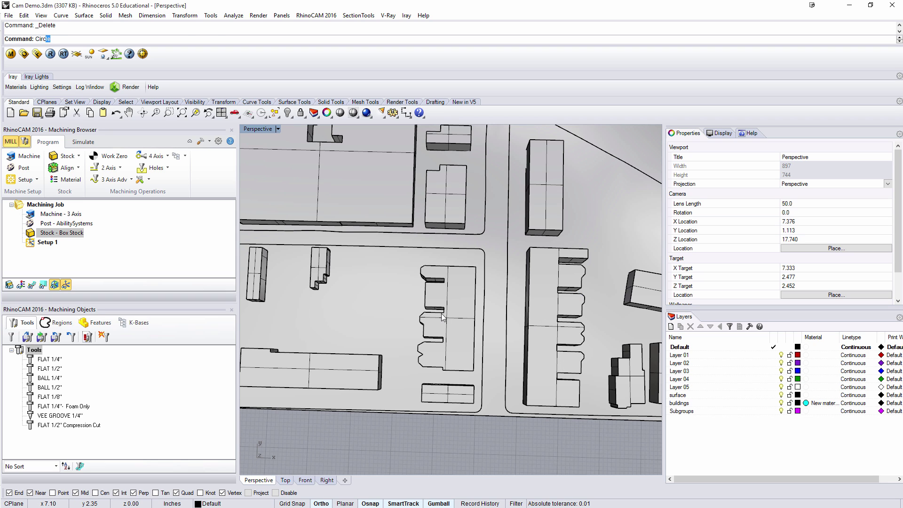
key(Return)
click(113, 39)
scroll(423, 306, up, 5)
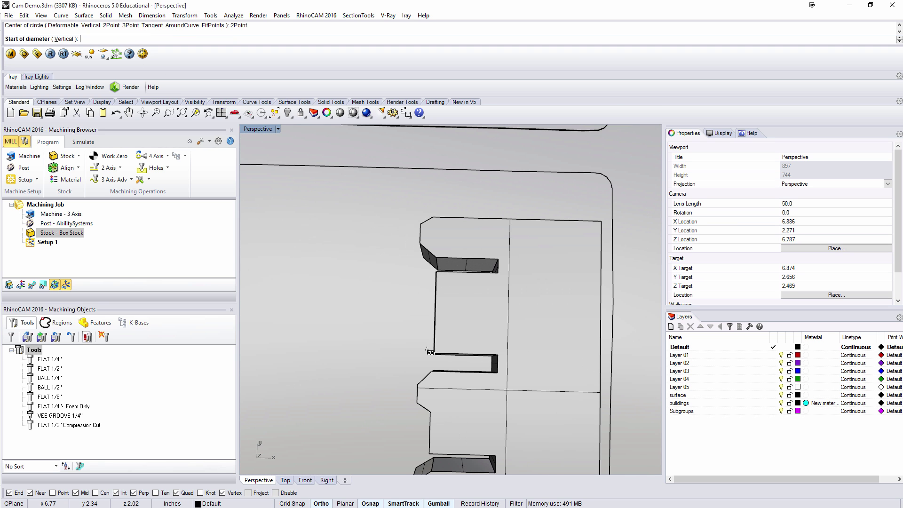
click(429, 351)
right_drag(430, 352, 376, 328)
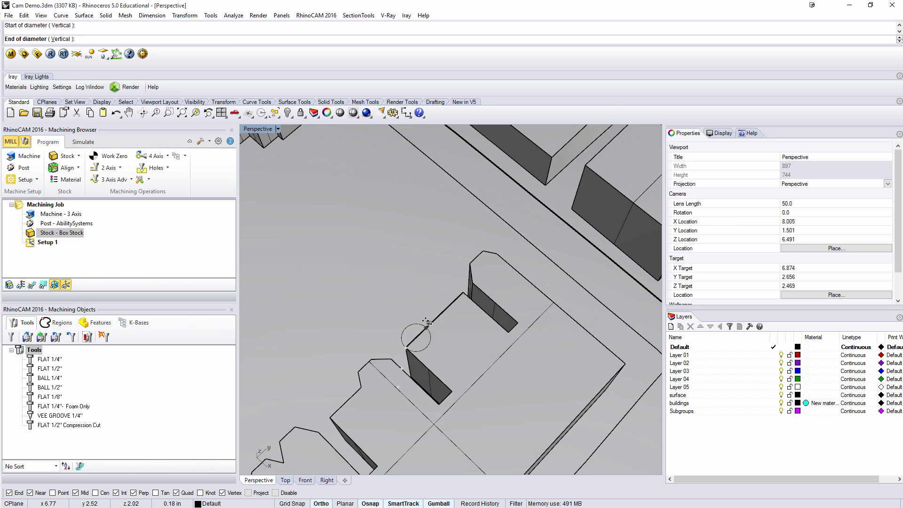
text(.25)
key(Return)
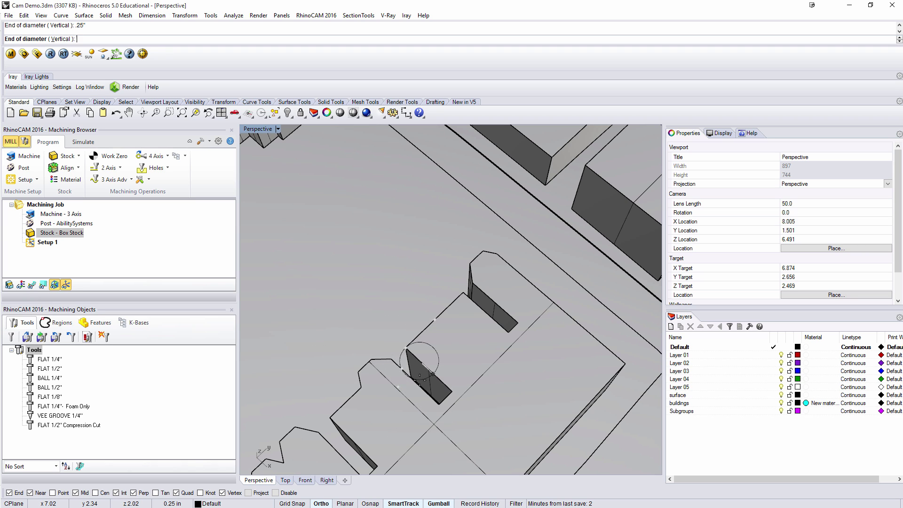
key(Escape)
scroll(433, 373, down, 3)
right_drag(433, 374, 369, 431)
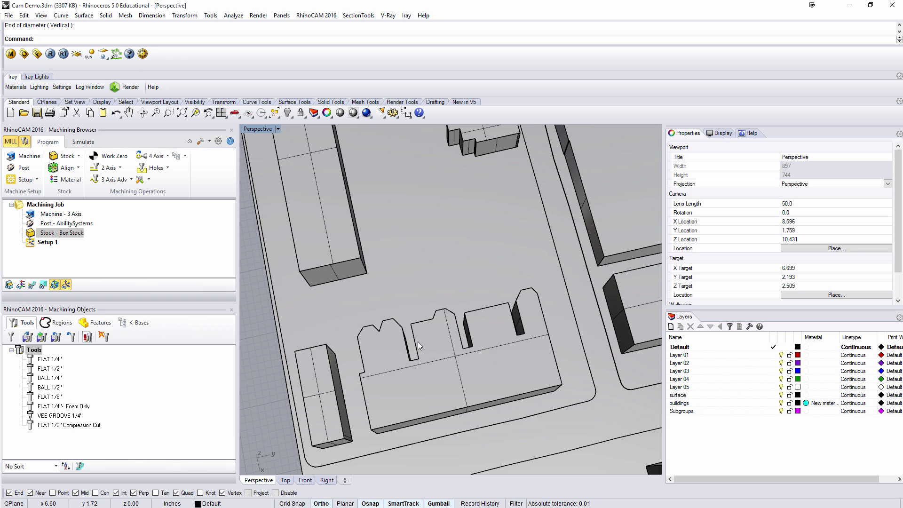
scroll(418, 341, down, 3)
right_drag(417, 342, 441, 289)
scroll(436, 269, down, 4)
right_drag(504, 323, 509, 295)
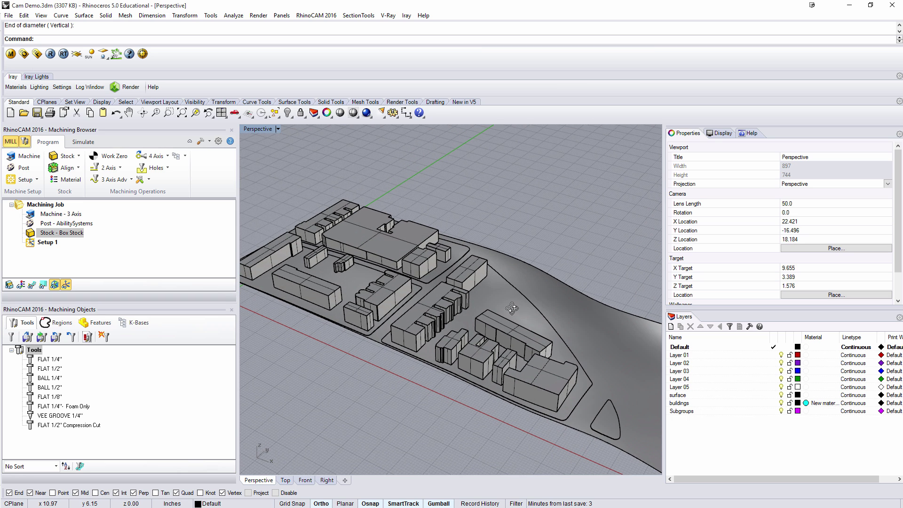
Step: Generate Horizontal Roughing with the BALL 1/2" tool and play its simulation on the stock
click(131, 182)
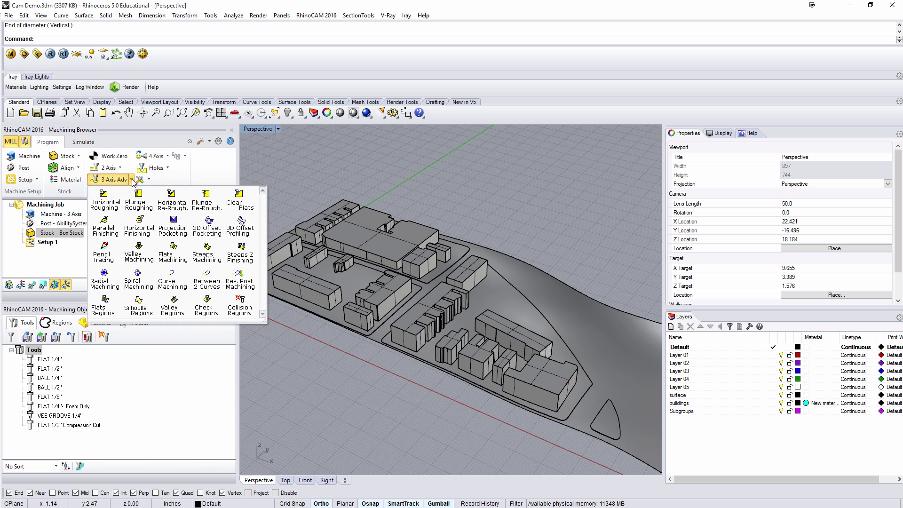
click(104, 200)
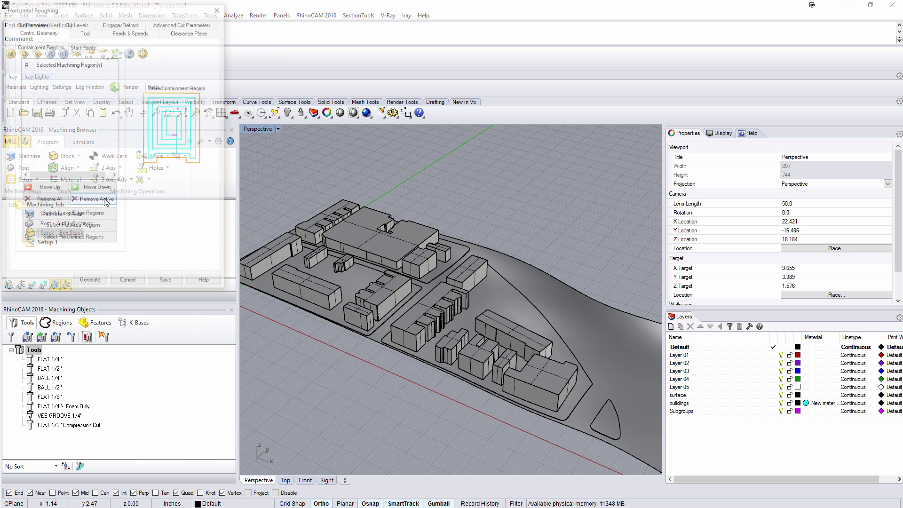
click(85, 33)
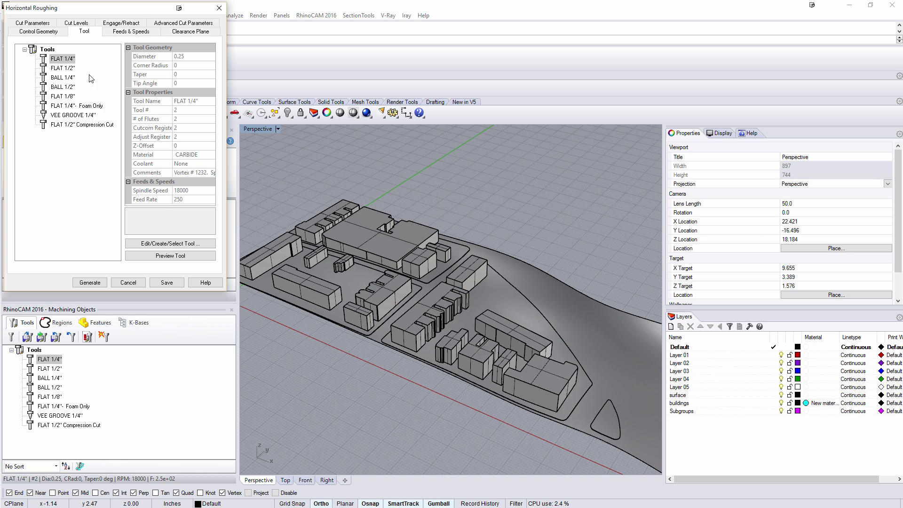
click(59, 88)
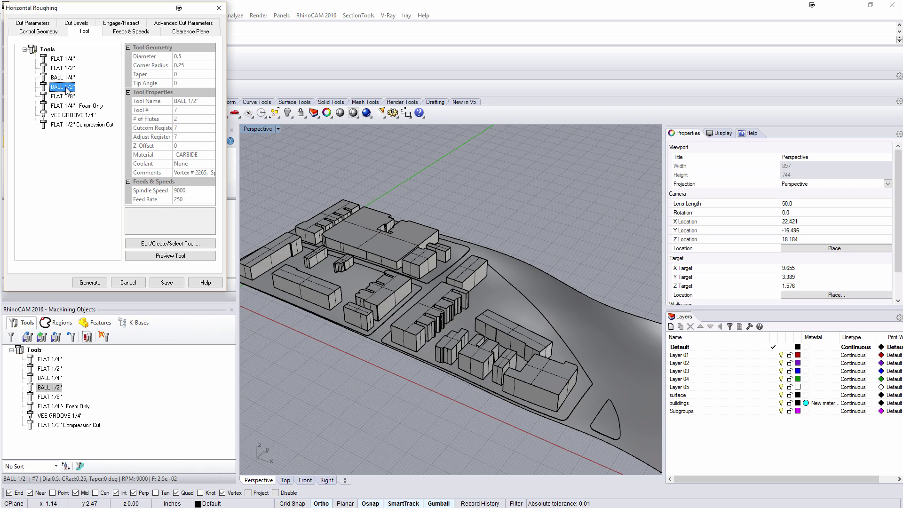
click(30, 23)
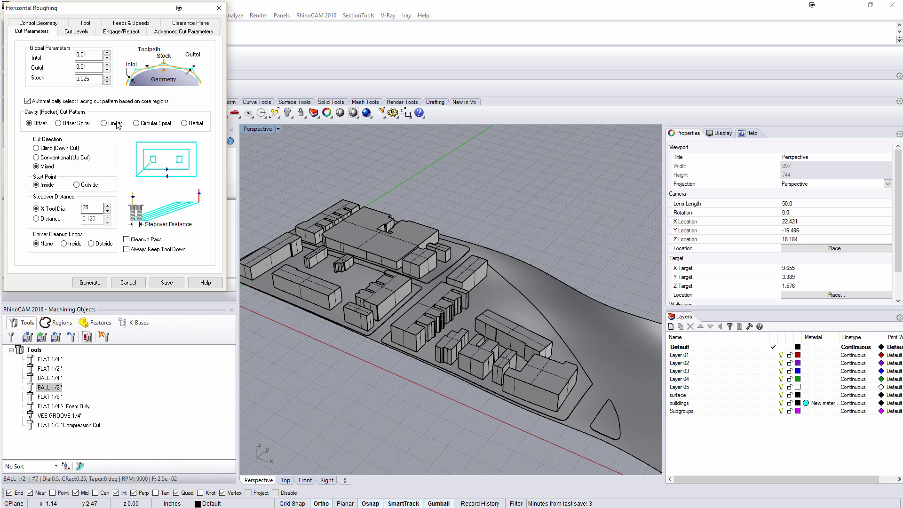
click(79, 33)
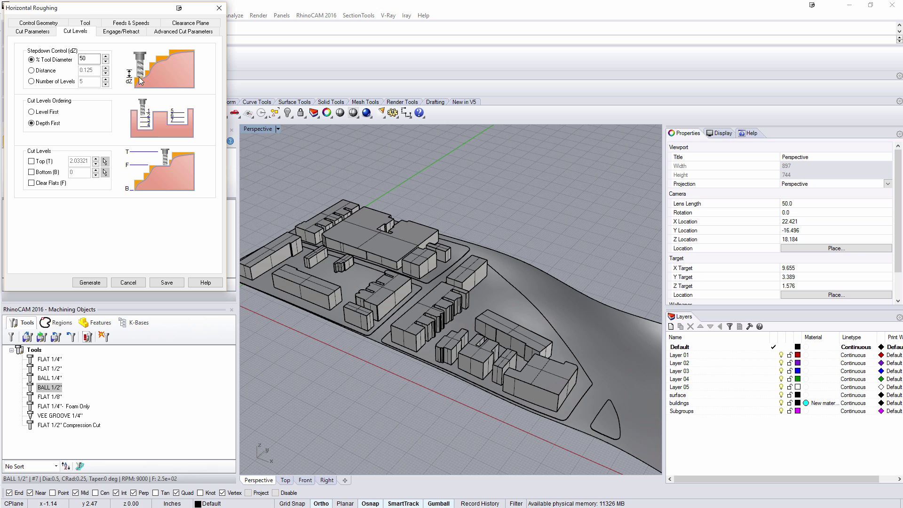
click(94, 282)
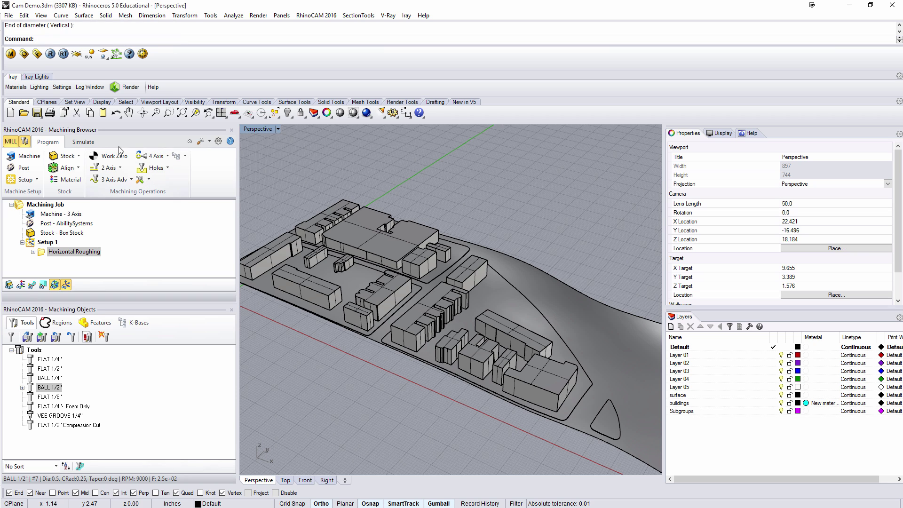
click(90, 143)
click(87, 170)
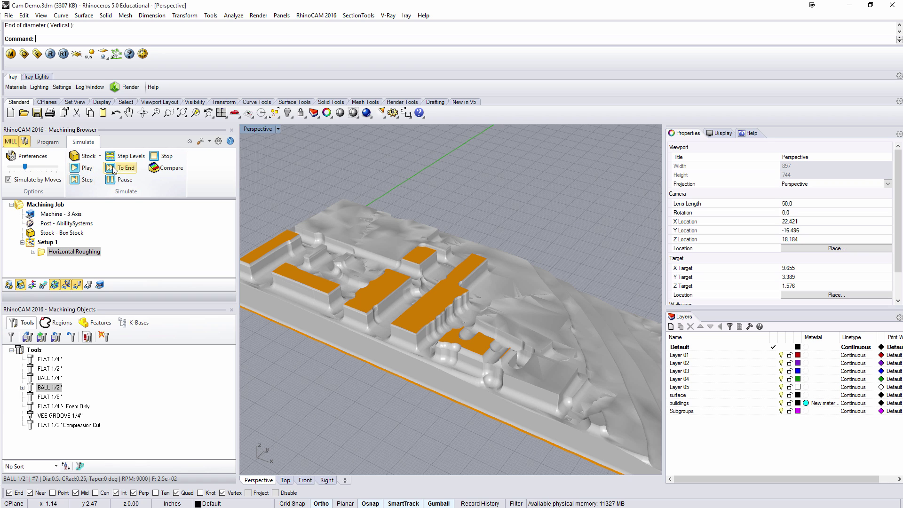
Step: Generate a Horizontal Re-Roughing toolpath with the FLAT 1/4" Foam Only tool at 10% stepover
click(47, 142)
click(132, 181)
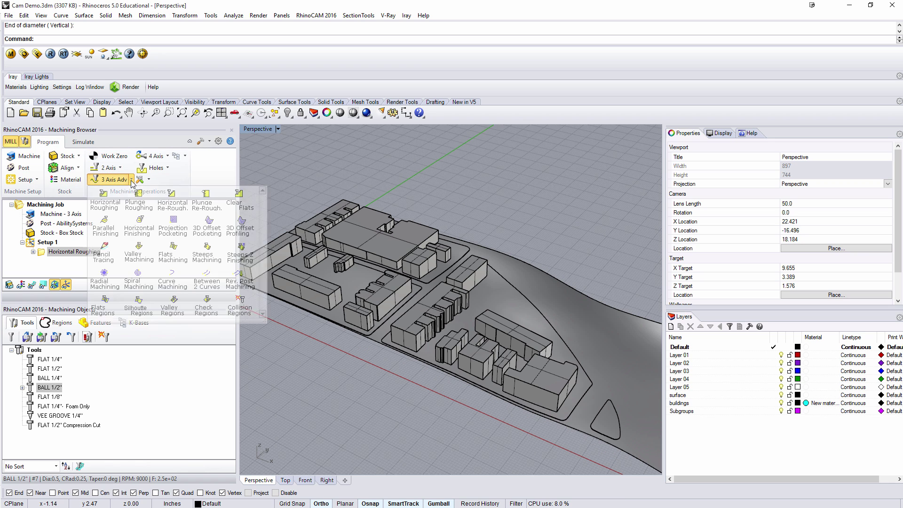
click(171, 203)
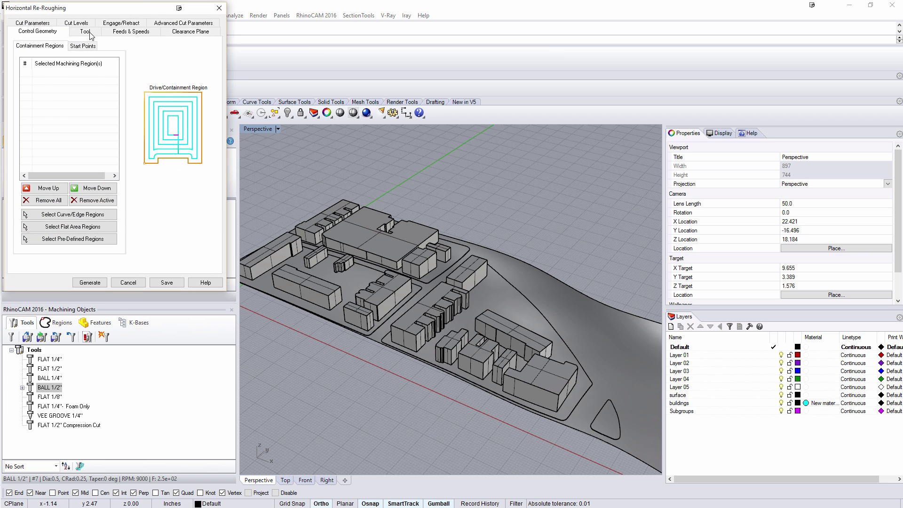
click(85, 32)
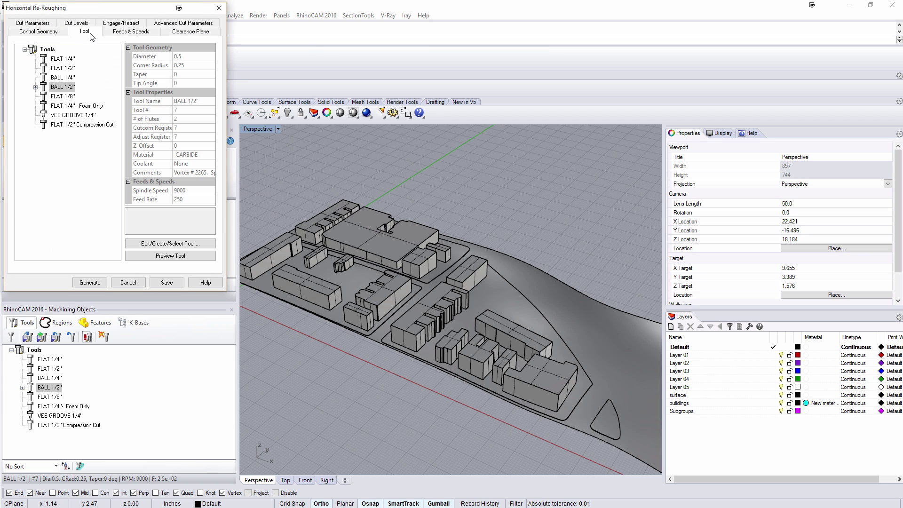
click(71, 115)
click(70, 107)
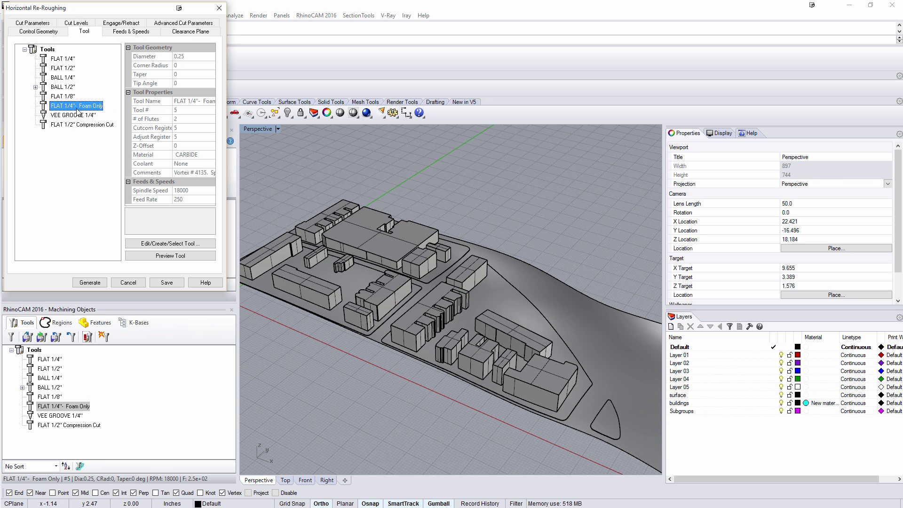
click(29, 24)
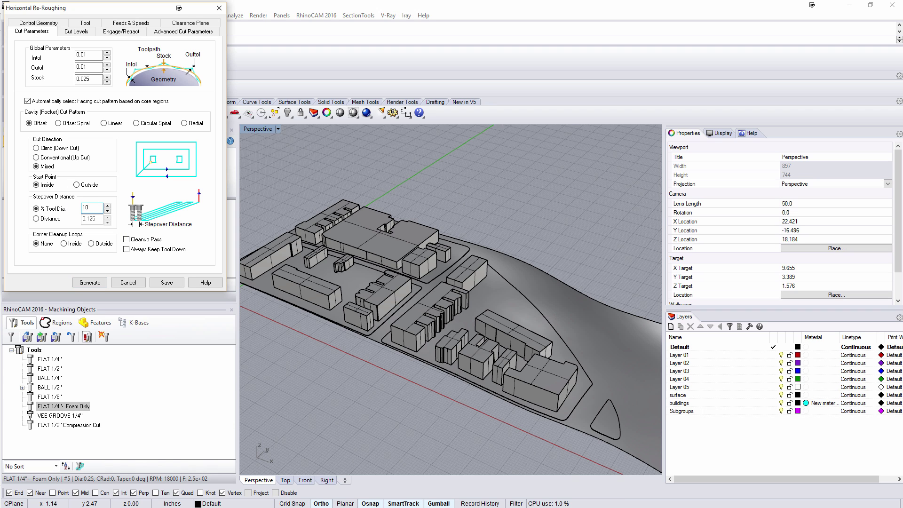
click(49, 492)
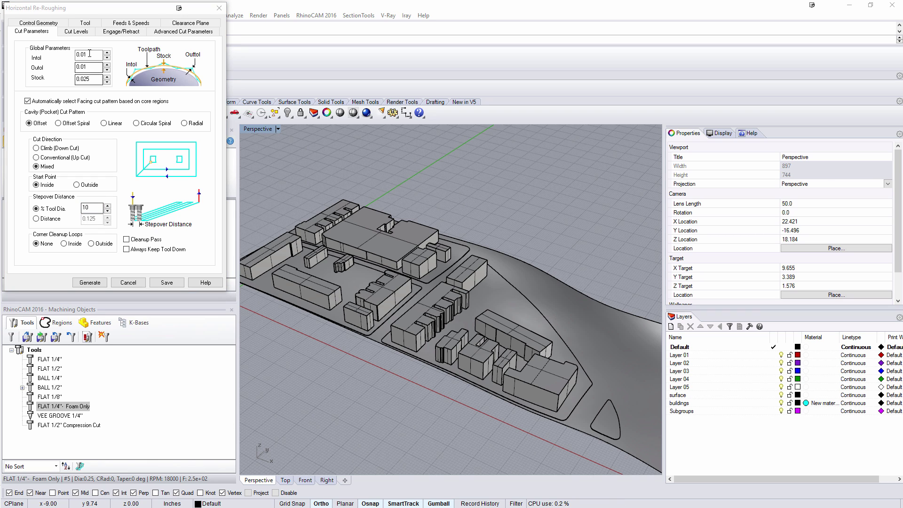
click(84, 34)
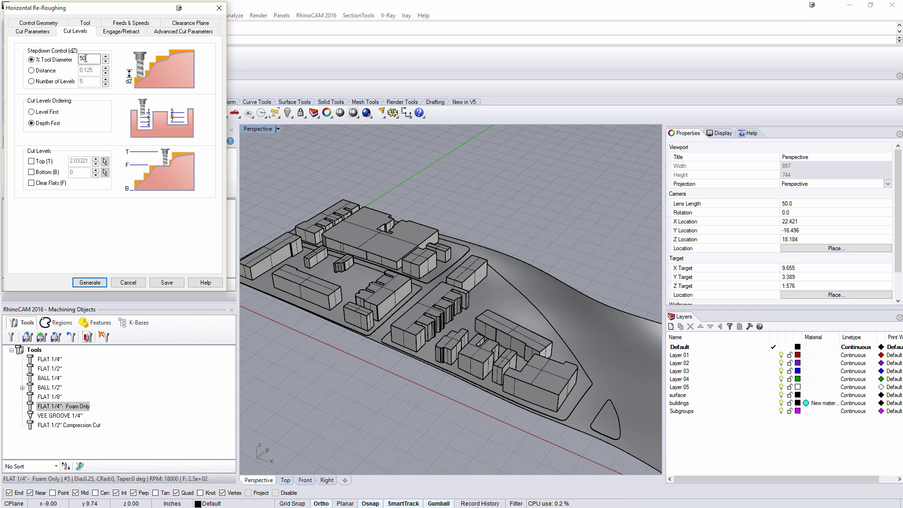
click(90, 282)
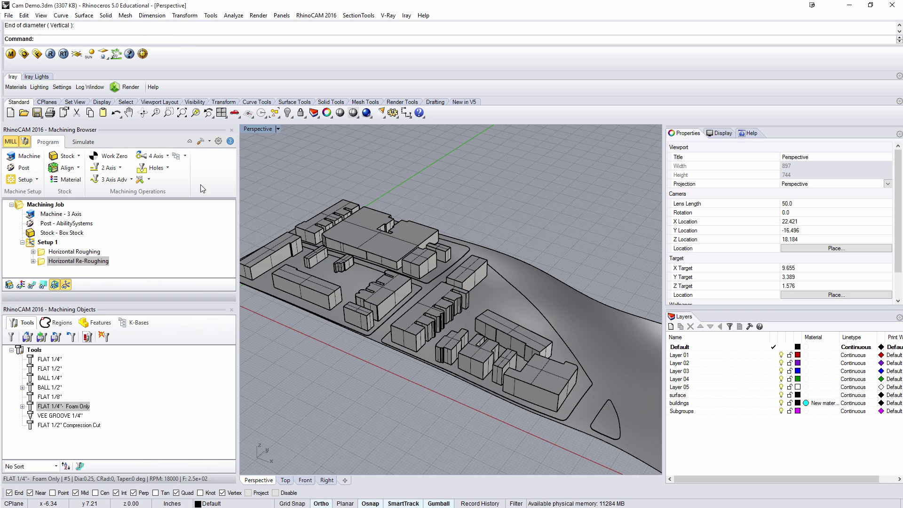
Step: Simulate the re-roughing pass and orbit to inspect the cut stock
click(83, 141)
click(84, 168)
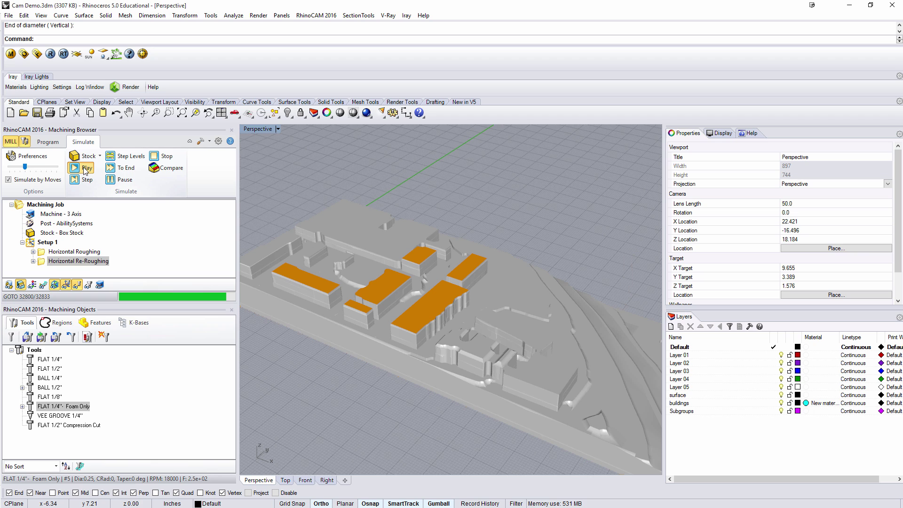
mouse_move(534, 310)
right_down()
mouse_move(499, 304)
mouse_move(504, 320)
mouse_move(539, 326)
right_up()
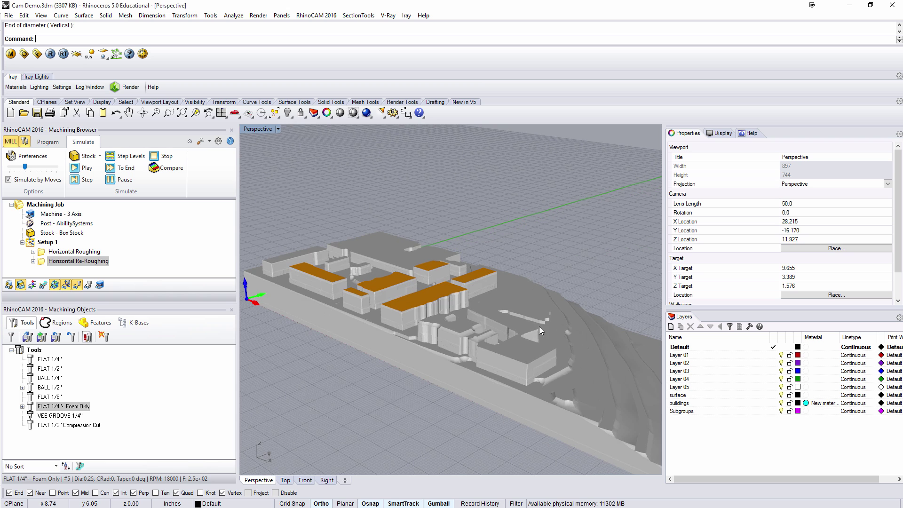
click(48, 142)
click(127, 182)
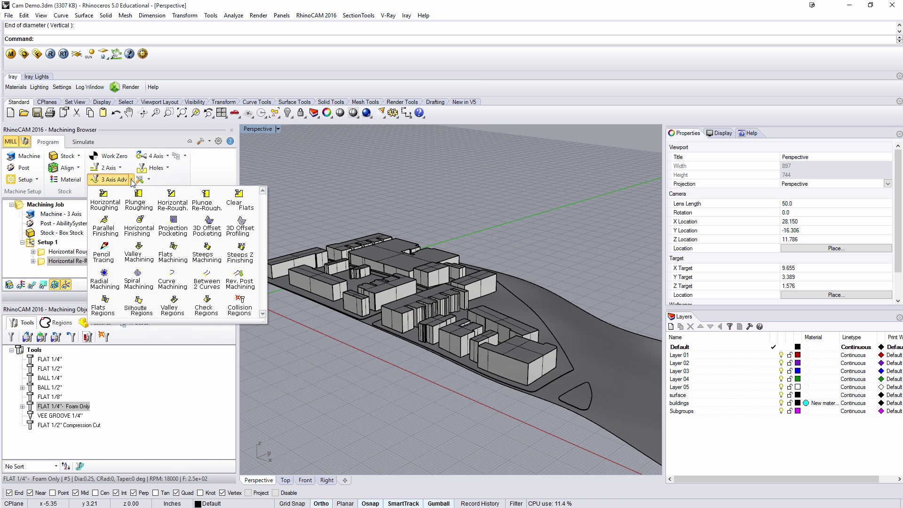
Step: Generate Parallel Finishing with FLAT 1/4" Foam Only, 10% stepover and Z Containment checked
click(105, 226)
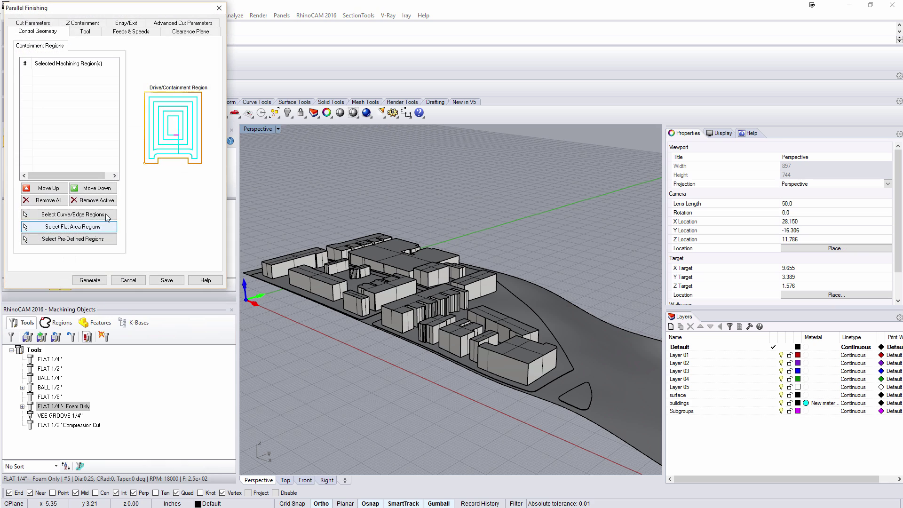
click(84, 31)
click(96, 109)
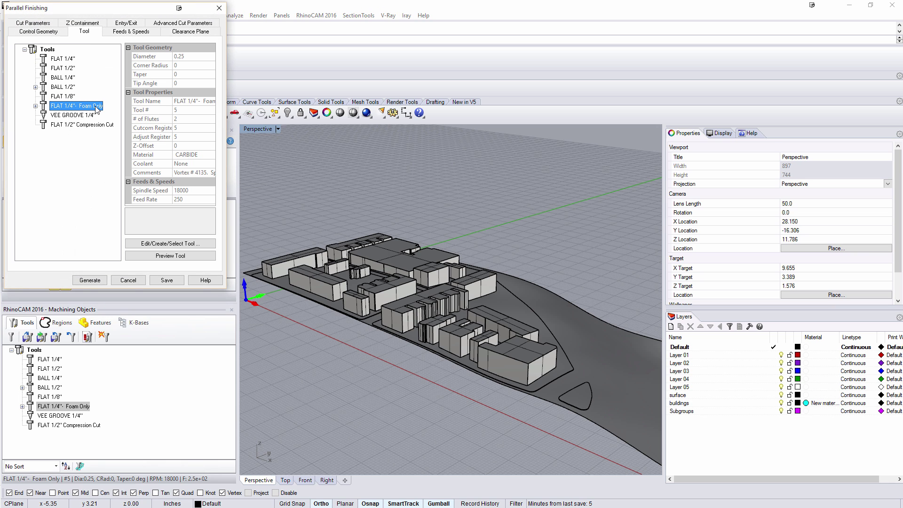
click(32, 23)
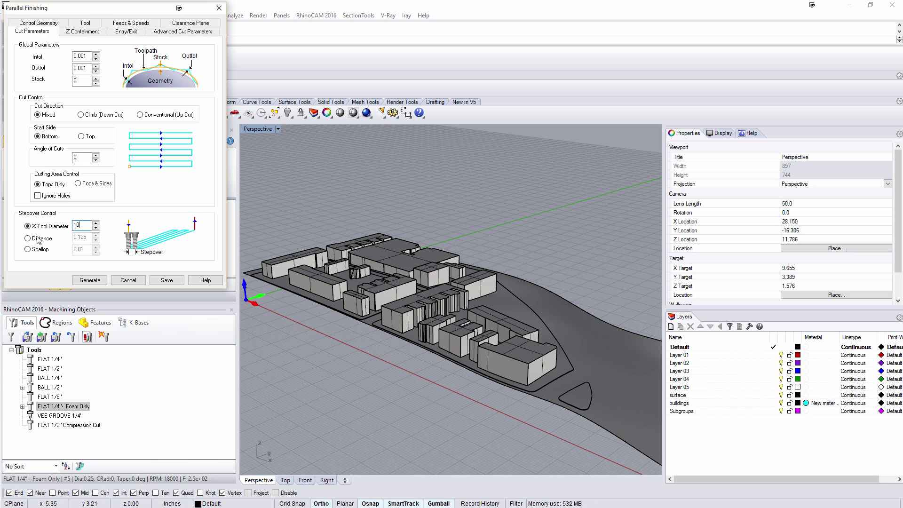
click(83, 31)
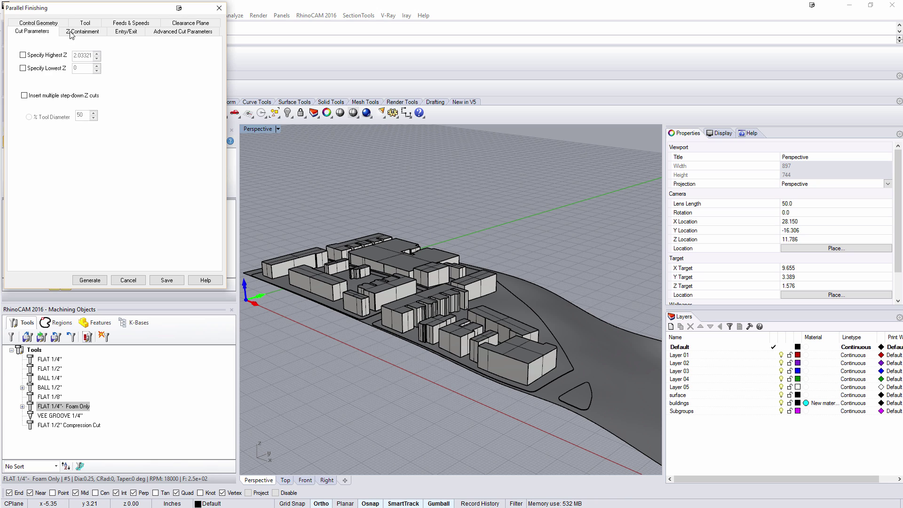
click(46, 32)
click(97, 31)
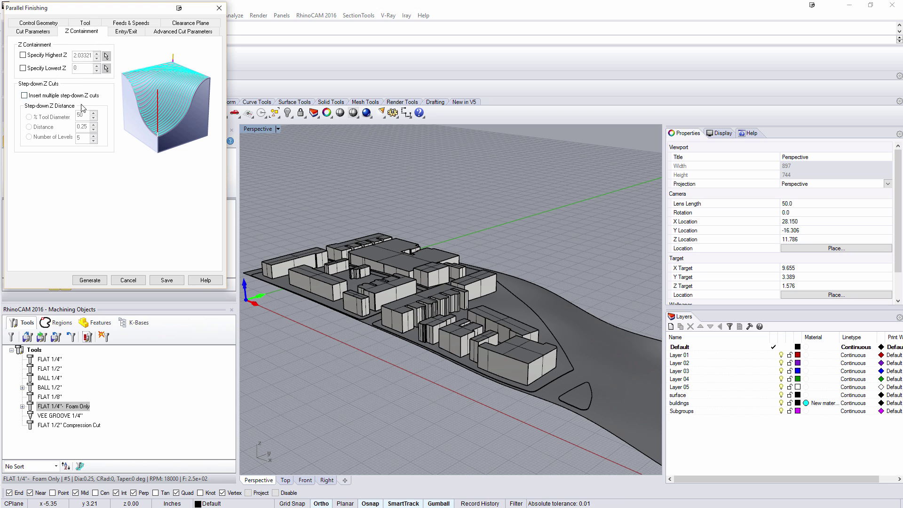
click(87, 280)
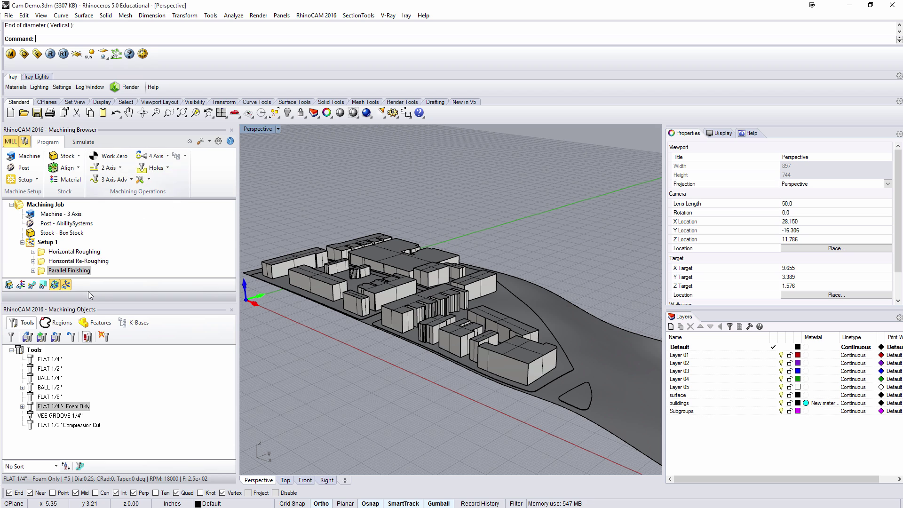
Step: Play the Parallel Finishing simulation and zoom in on the finished buildings and terrain
click(83, 142)
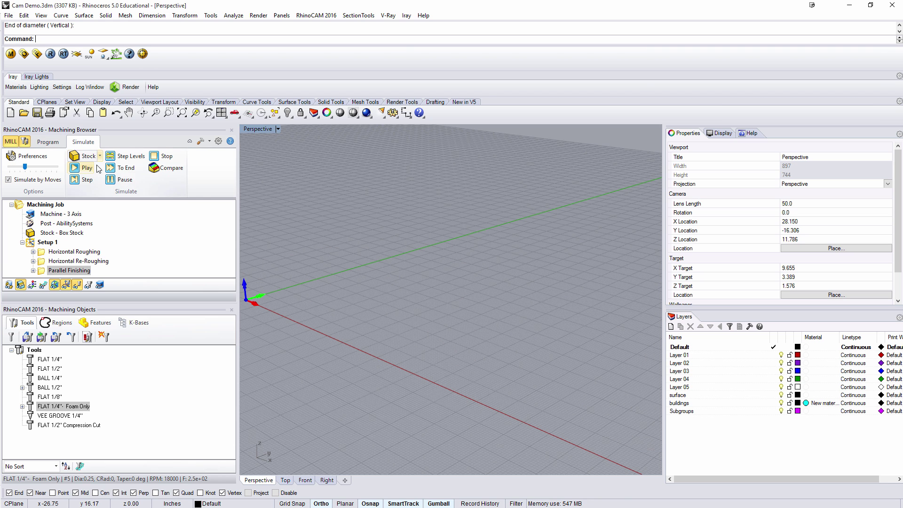
right_drag(417, 232, 419, 230)
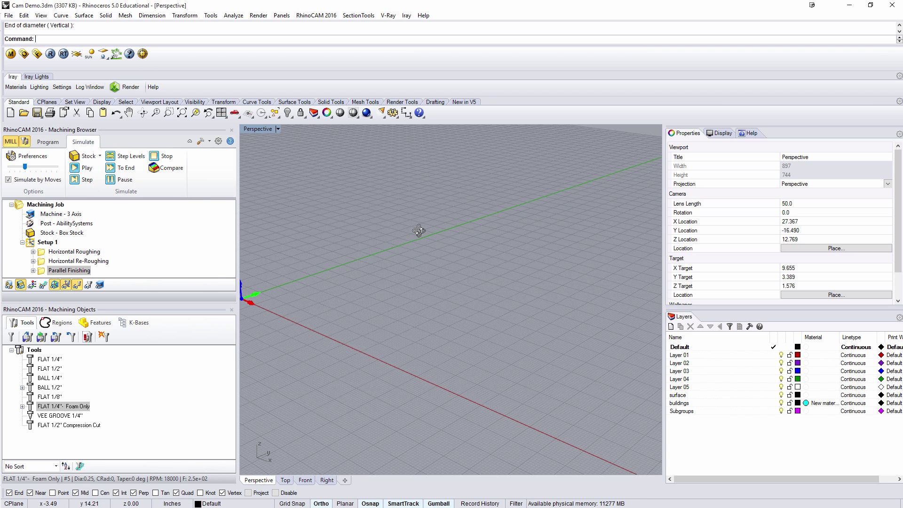
click(84, 168)
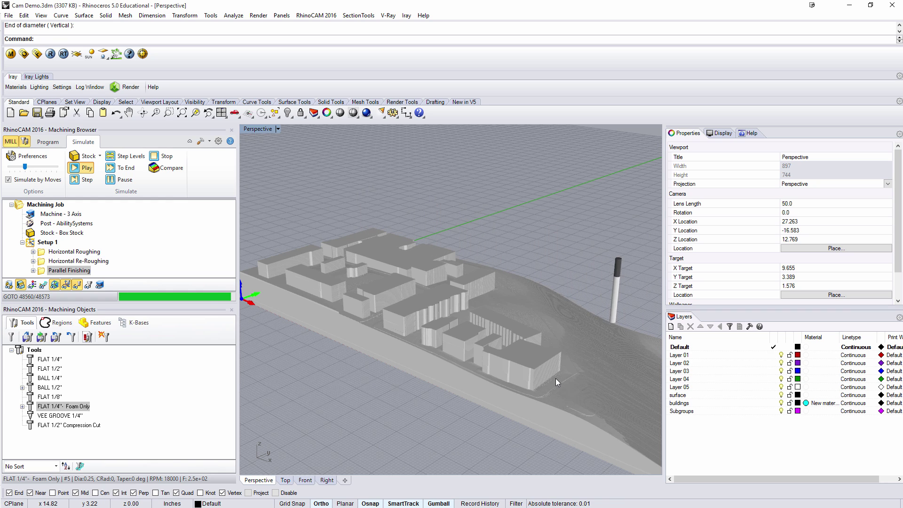
right_drag(601, 361, 523, 337)
scroll(520, 346, up, 5)
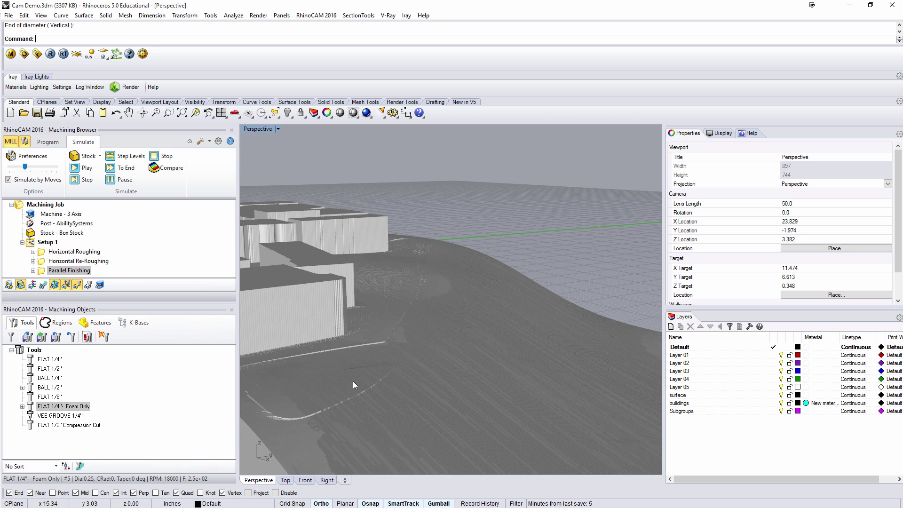
scroll(410, 344, up, 3)
scroll(393, 341, up, 2)
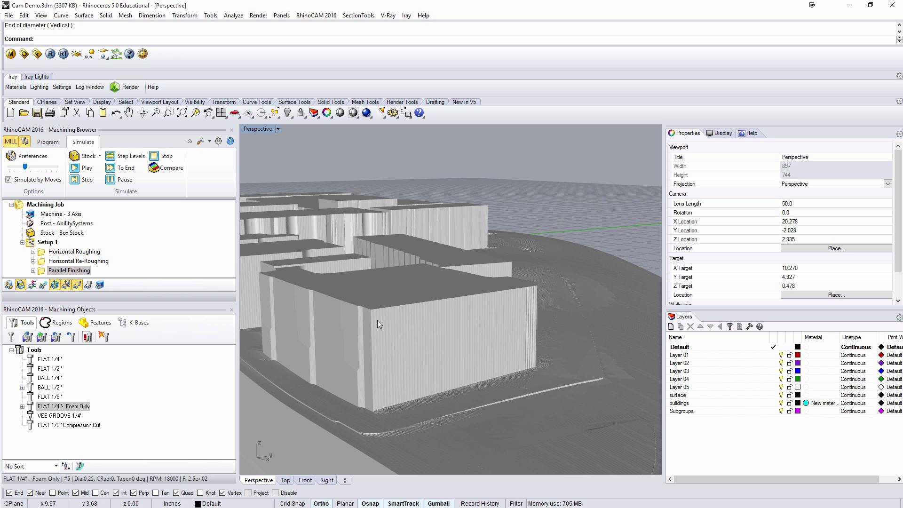
right_drag(529, 304, 473, 398)
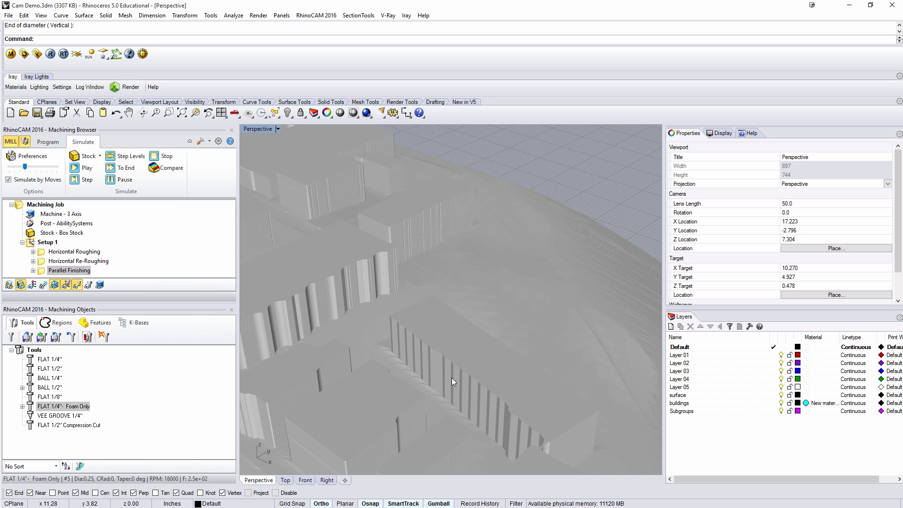
Step: Add a Horizontal Finishing operation under Setup 1, review its settings, and generate the toolpath
click(47, 141)
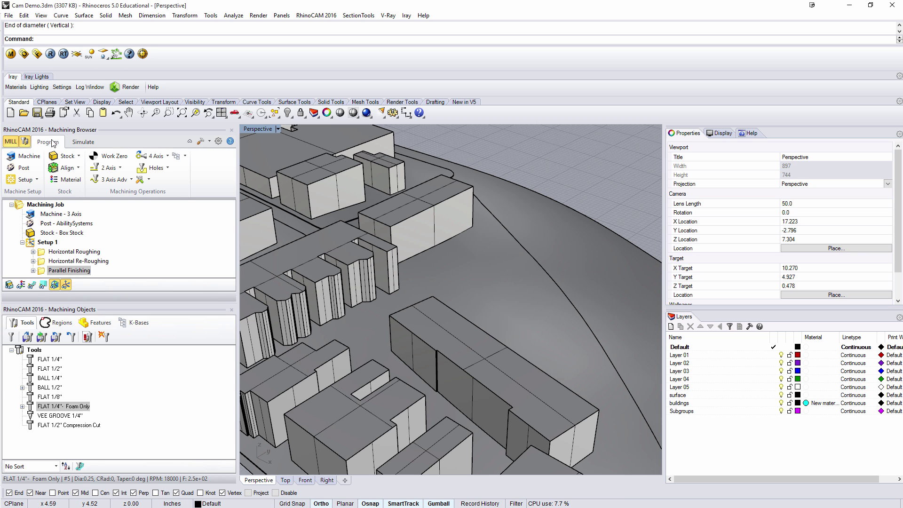
click(131, 180)
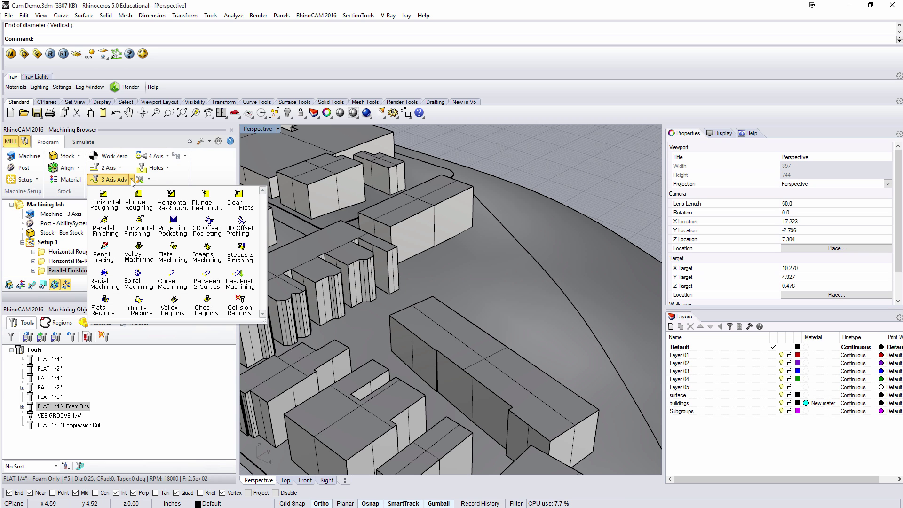
click(139, 226)
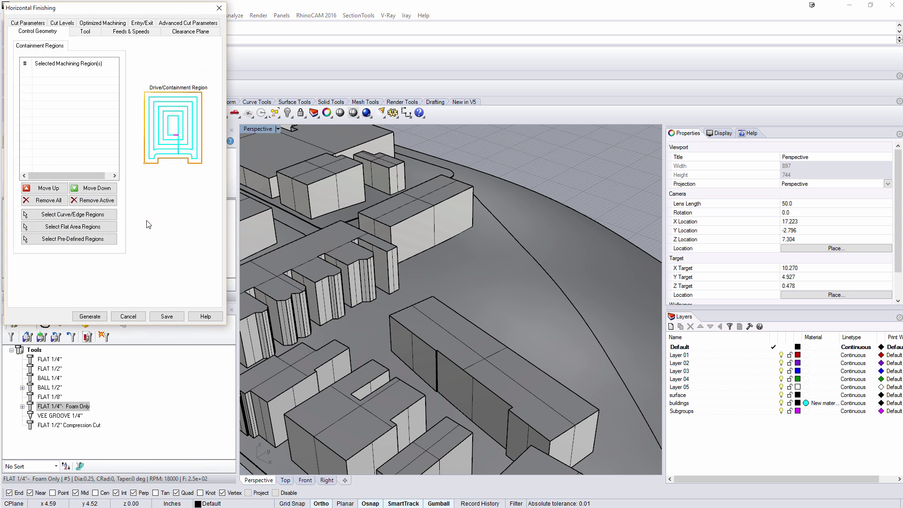
click(81, 29)
click(28, 23)
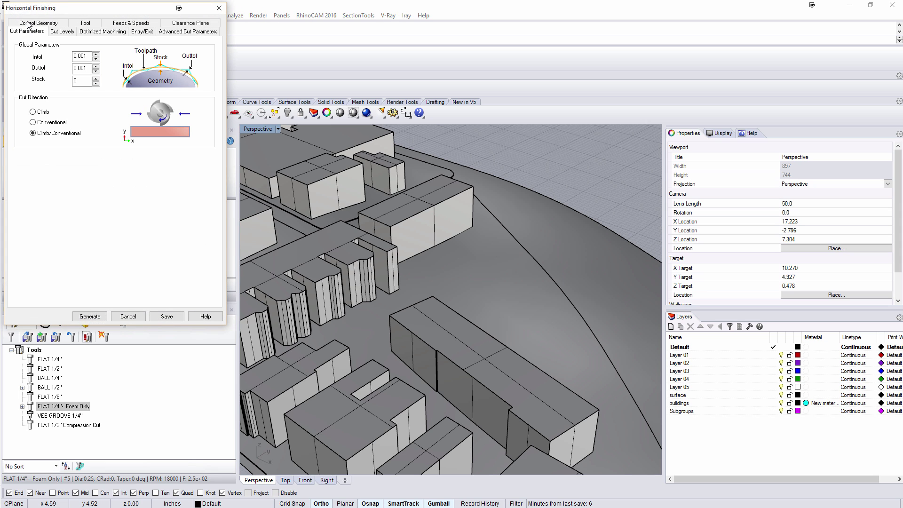
click(59, 33)
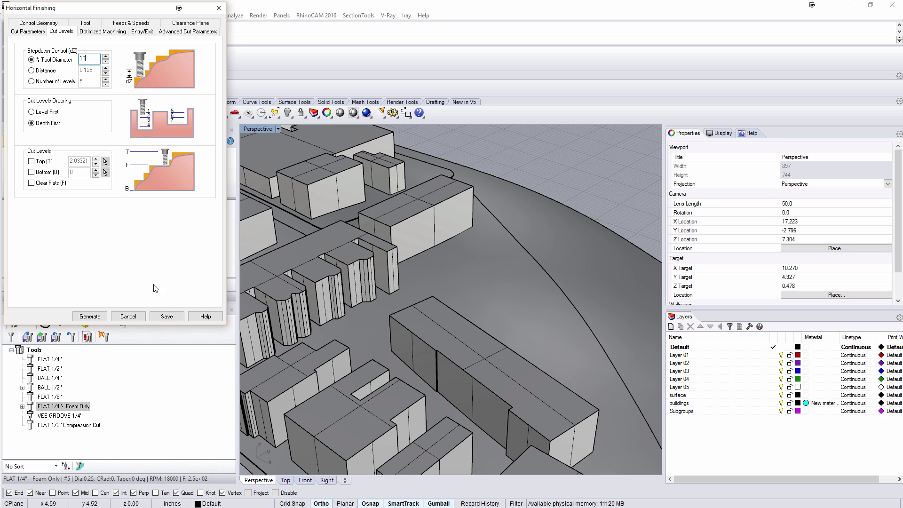
click(95, 320)
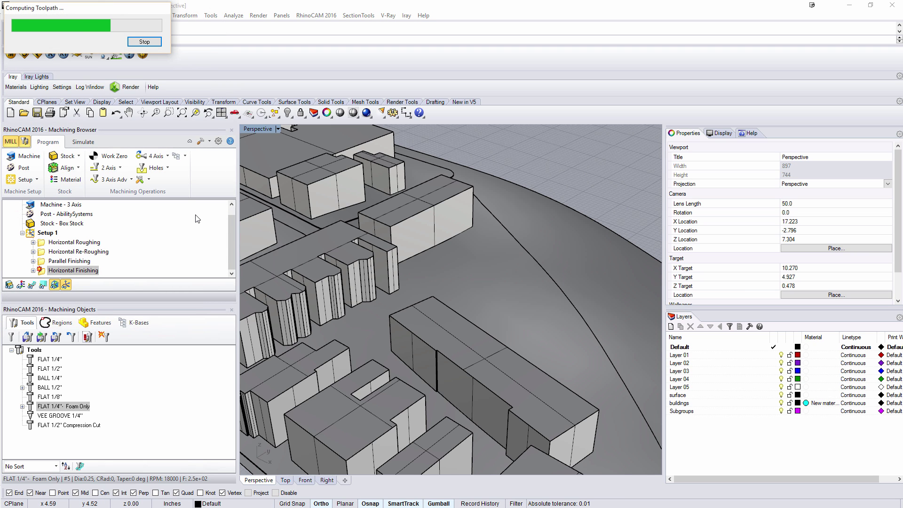
Step: Play the simulation through Horizontal Finishing and zoom in on the smoothed walls and stepped terrain
click(93, 142)
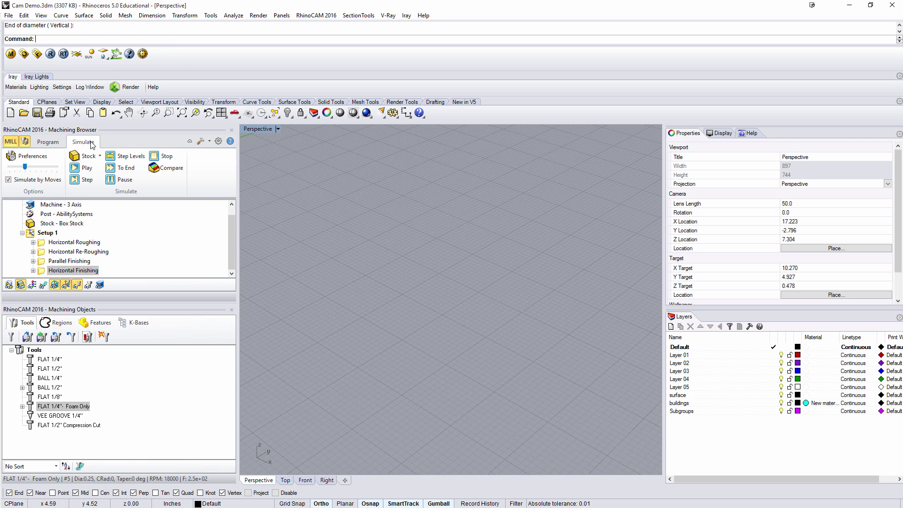
click(84, 169)
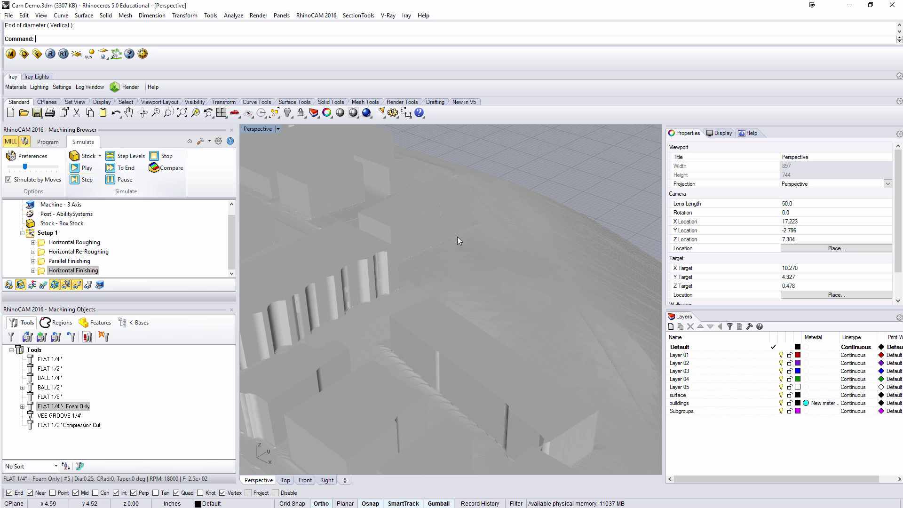
right_drag(413, 296, 428, 289)
scroll(361, 372, up, 10)
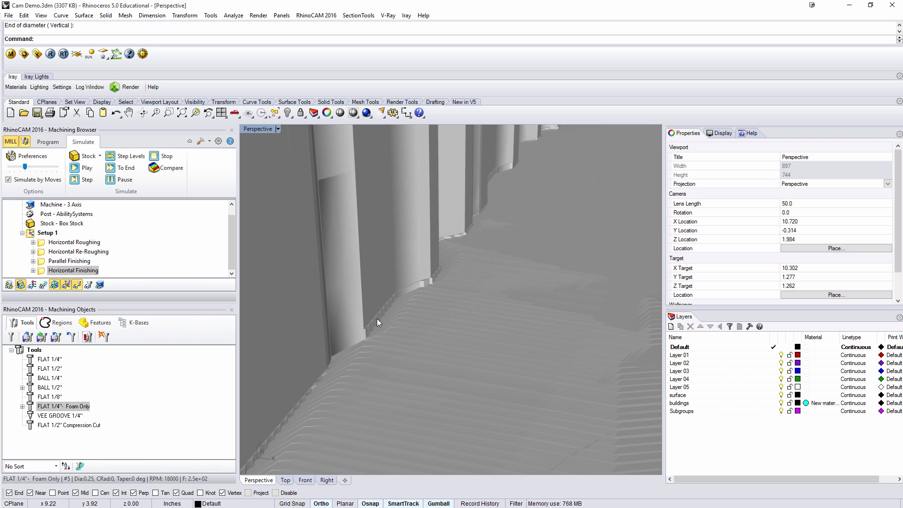
scroll(477, 218, down, 5)
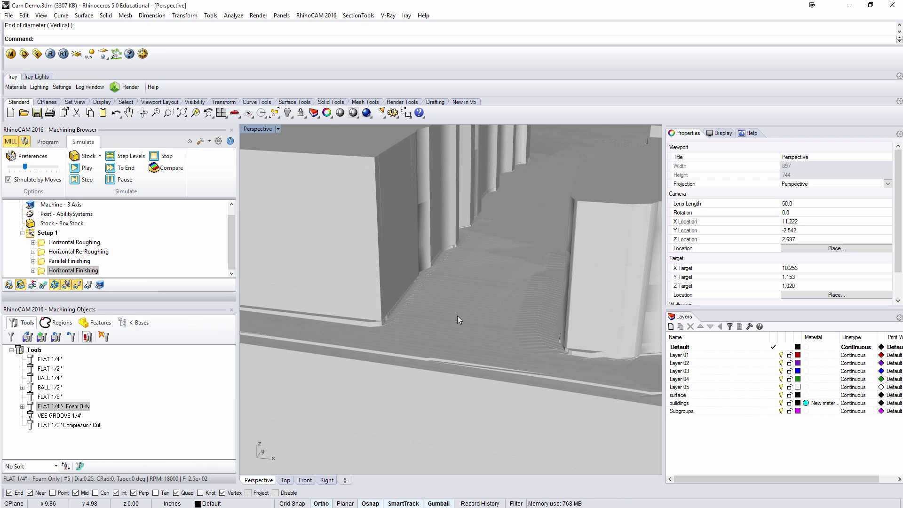
right_drag(532, 343, 472, 372)
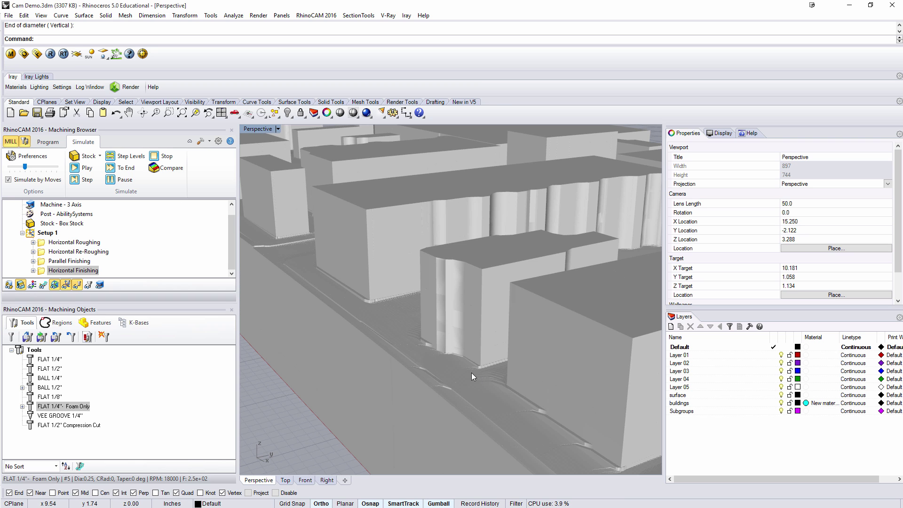
Step: Add a Pencil Tracing operation with Do Multiple Cuts enabled and generate its toolpath
click(48, 141)
click(132, 180)
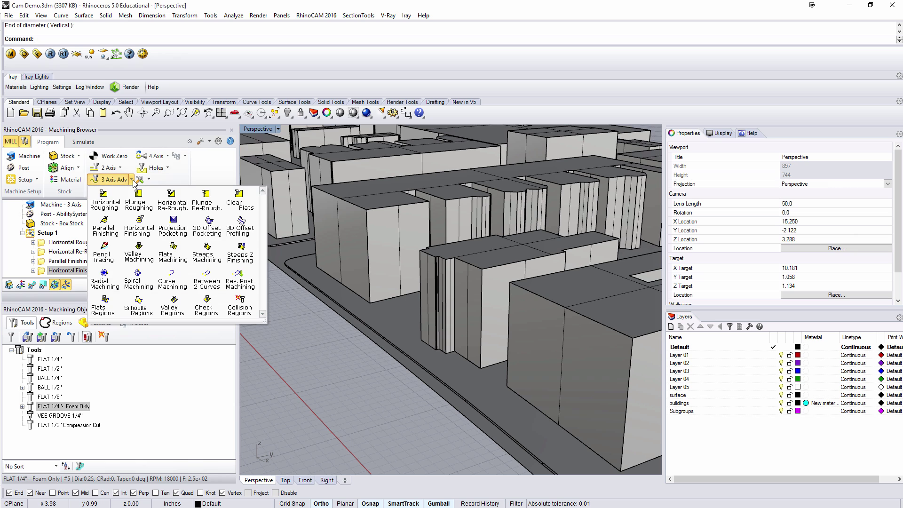
click(107, 258)
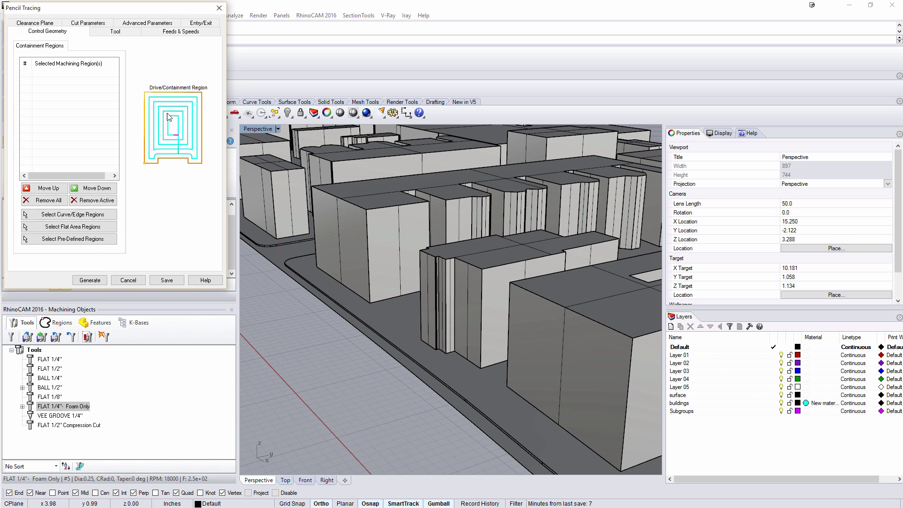
click(113, 33)
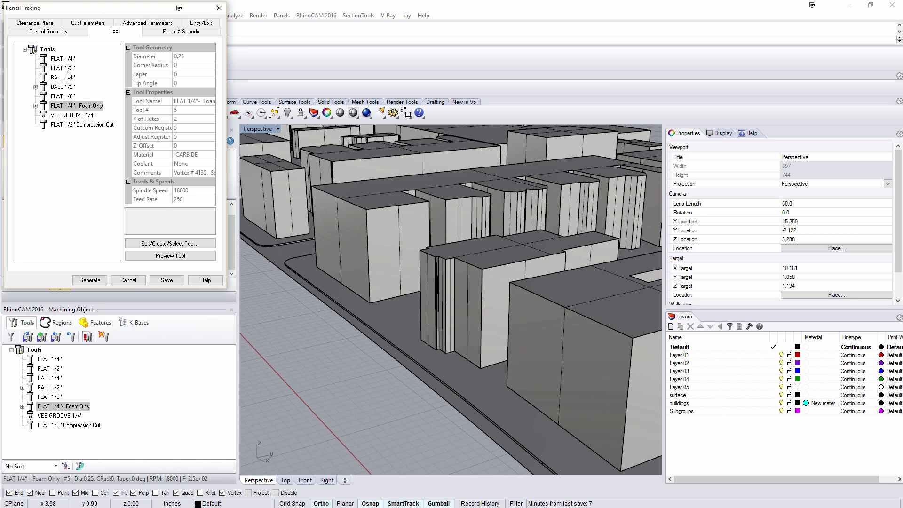
click(44, 24)
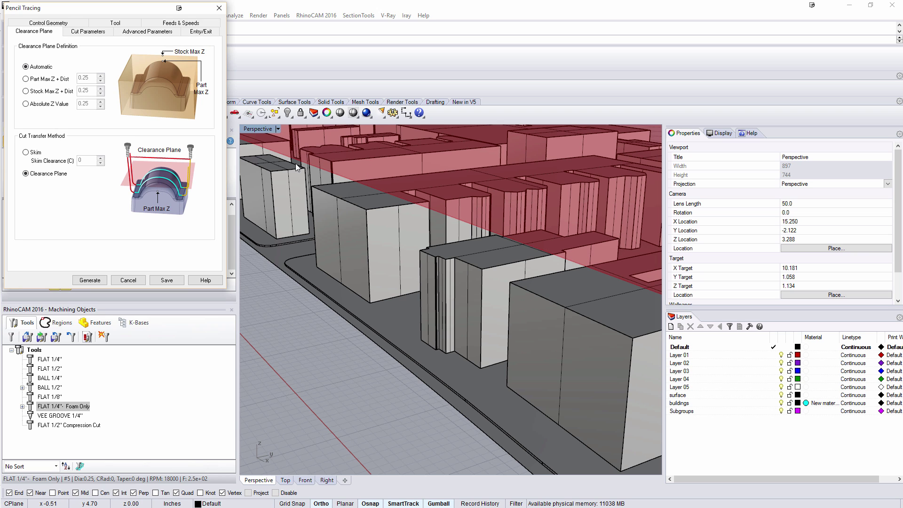
click(76, 32)
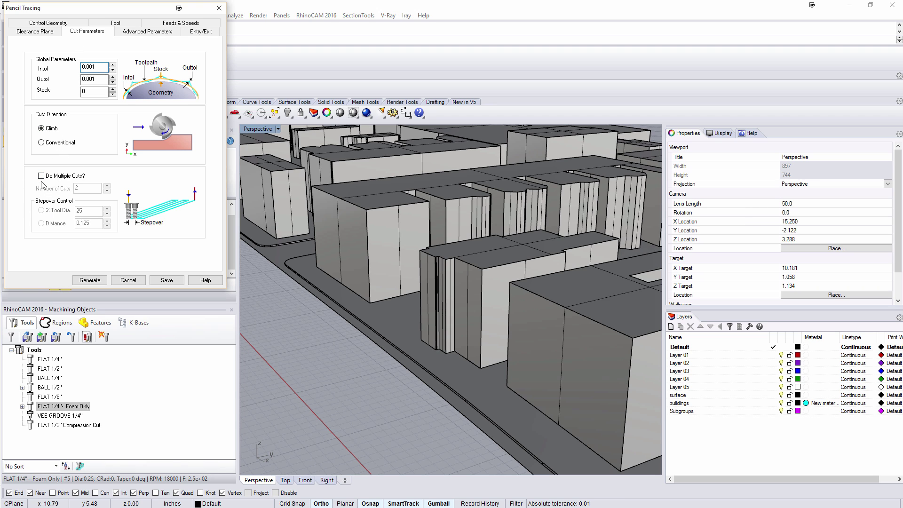
click(68, 177)
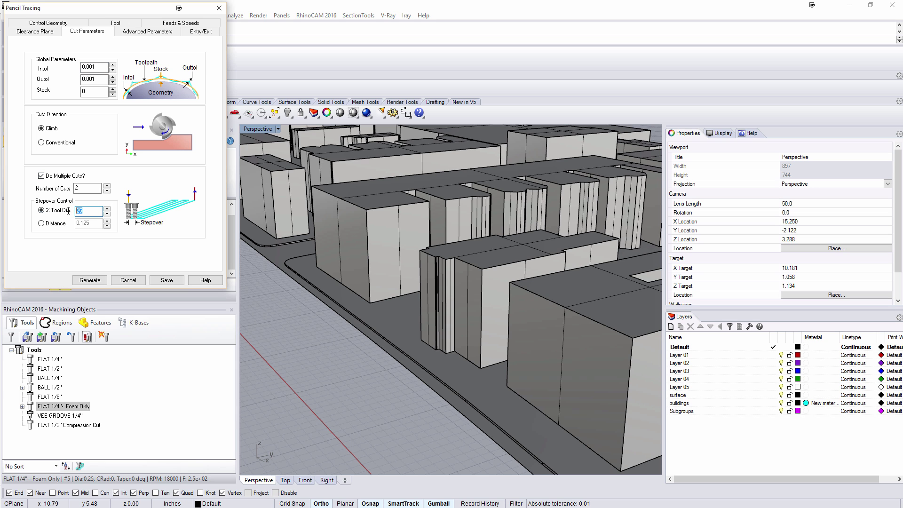
click(90, 280)
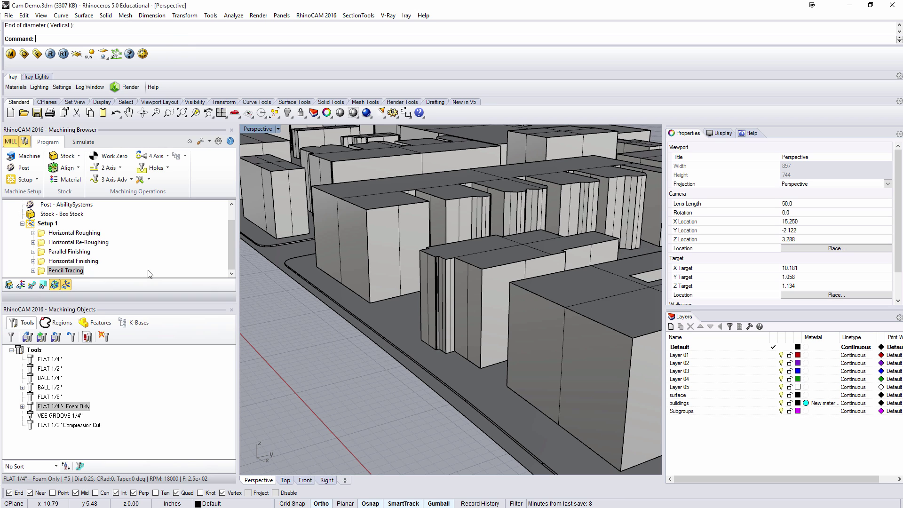
Step: Simulate all operations including Pencil Tracing and orbit around the carved stock
click(82, 142)
click(84, 168)
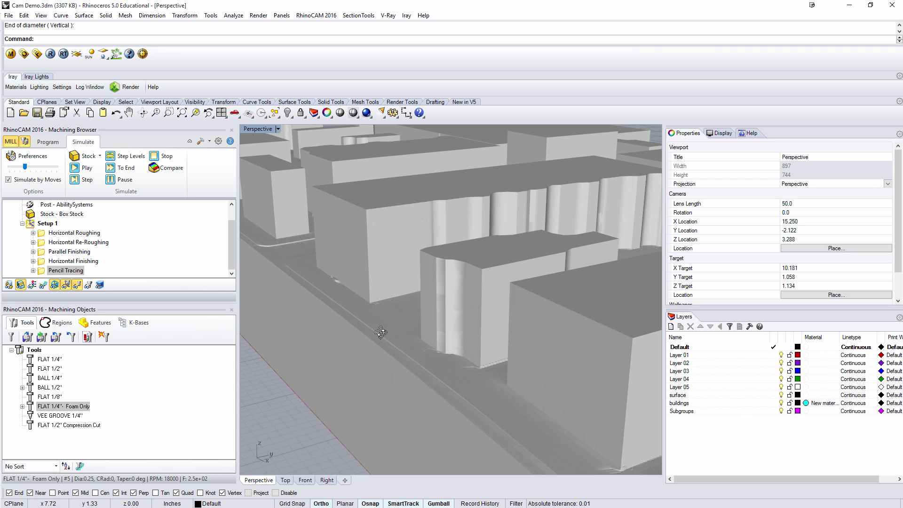
right_drag(392, 335, 455, 365)
scroll(507, 307, up, 3)
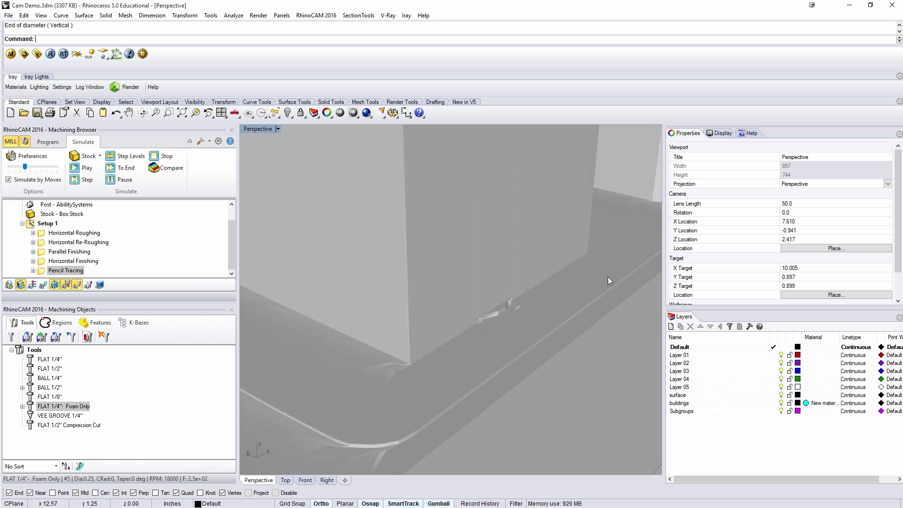
scroll(597, 280, down, 5)
Step: Inspect the buildings and walls from higher and lower angles, ending on the whole site
right_drag(495, 295, 512, 284)
scroll(532, 313, down, 3)
scroll(497, 315, up, 5)
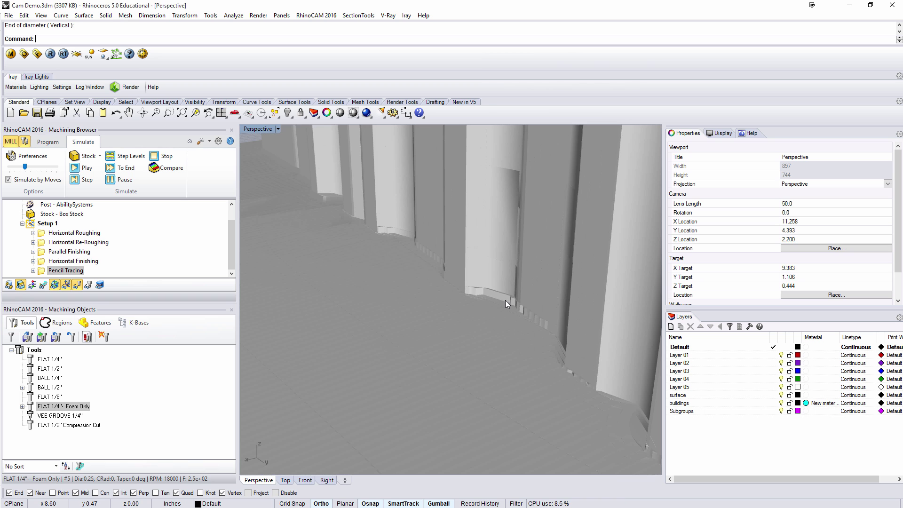
scroll(507, 300, down, 3)
scroll(471, 295, up, 3)
right_drag(461, 270, 499, 306)
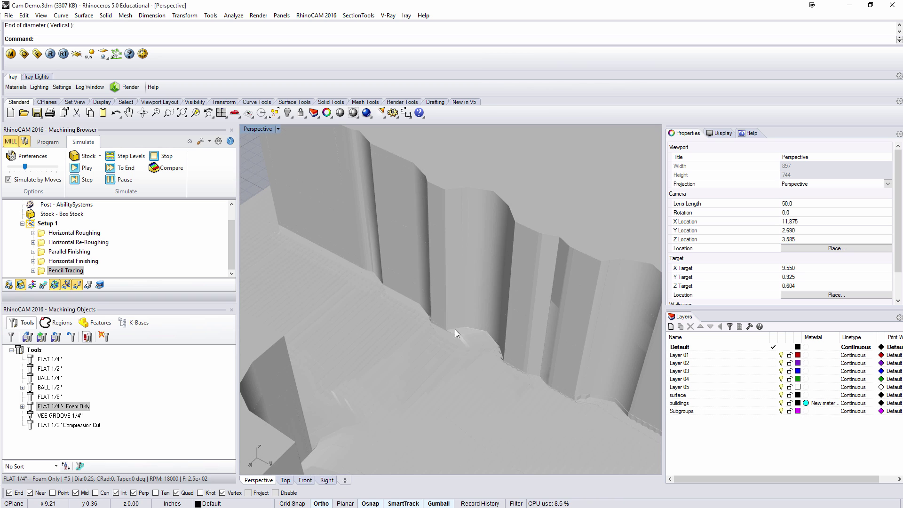
scroll(460, 333, down, 2)
right_drag(460, 334, 493, 349)
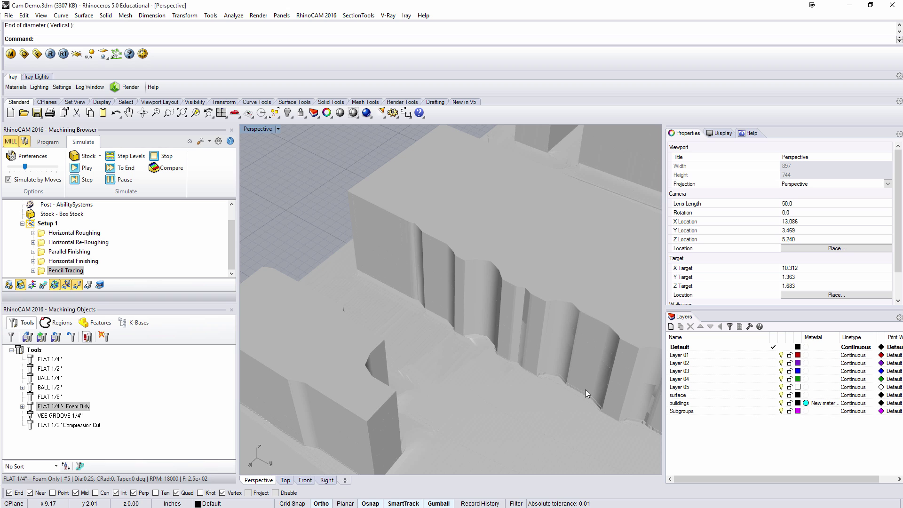
right_drag(572, 389, 456, 278)
scroll(472, 301, down, 3)
scroll(584, 285, up, 2)
right_drag(583, 285, 407, 315)
scroll(407, 316, up, 3)
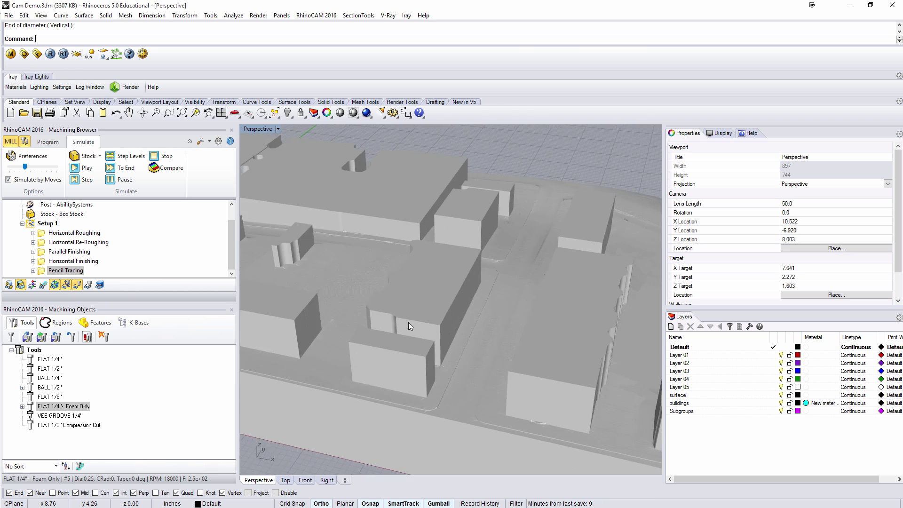
scroll(411, 318, down, 3)
right_drag(498, 329, 442, 289)
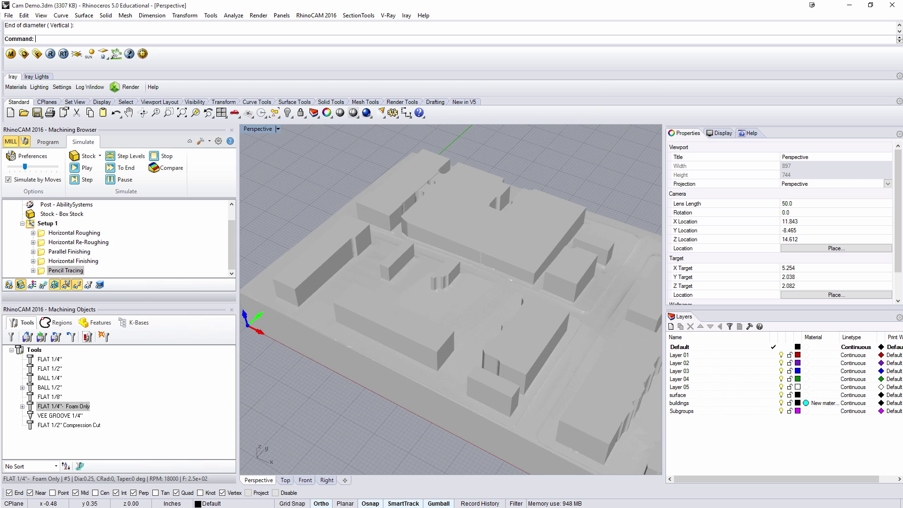
Step: Toggle the part model on and off, then open Part/Stock Comparison with its 0.01 tolerance band
click(9, 285)
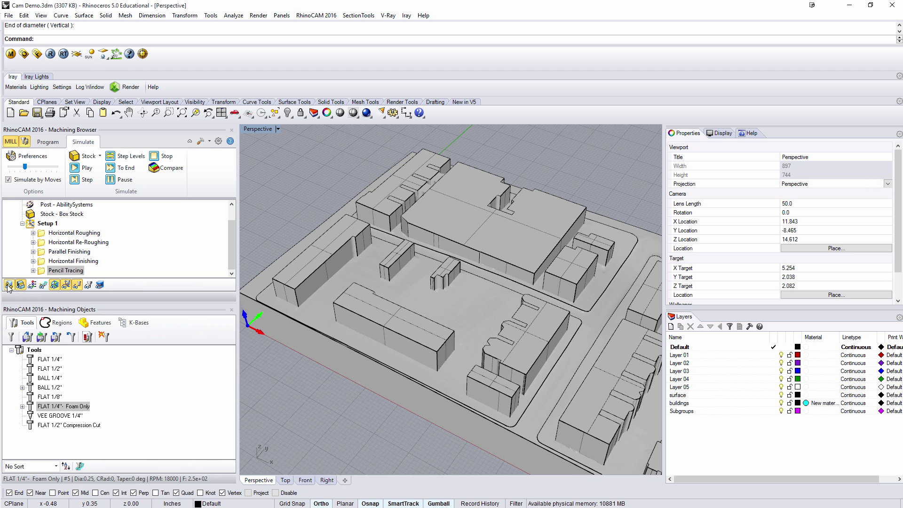
click(9, 285)
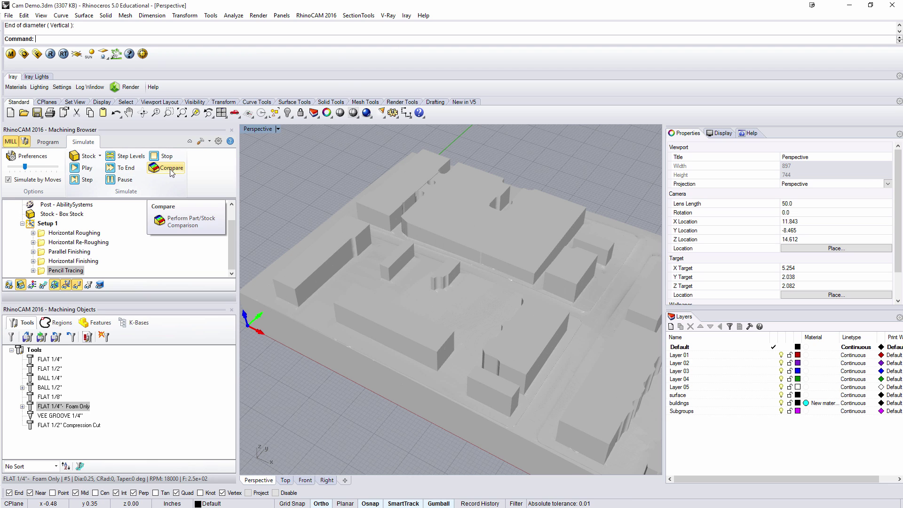
click(155, 169)
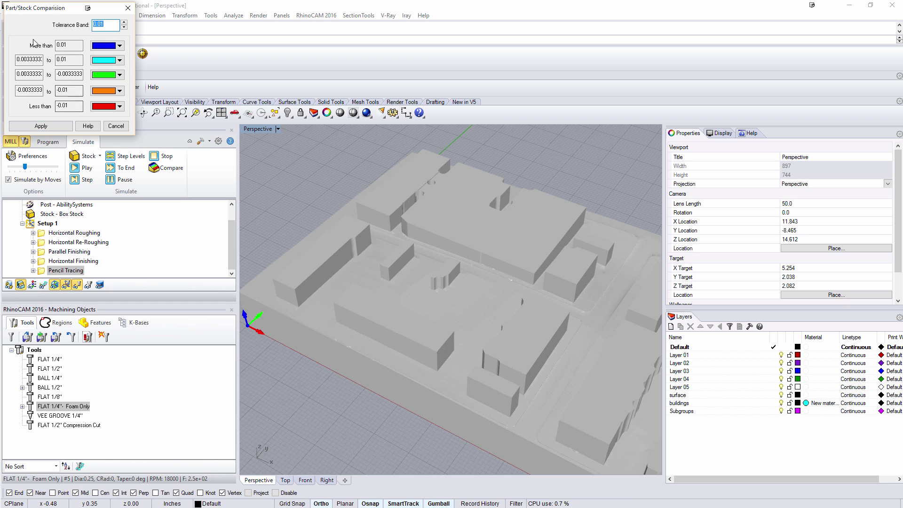
Step: Apply the 0.01 tolerance-band deviation colours and review the green and blue stock from several angles
click(63, 45)
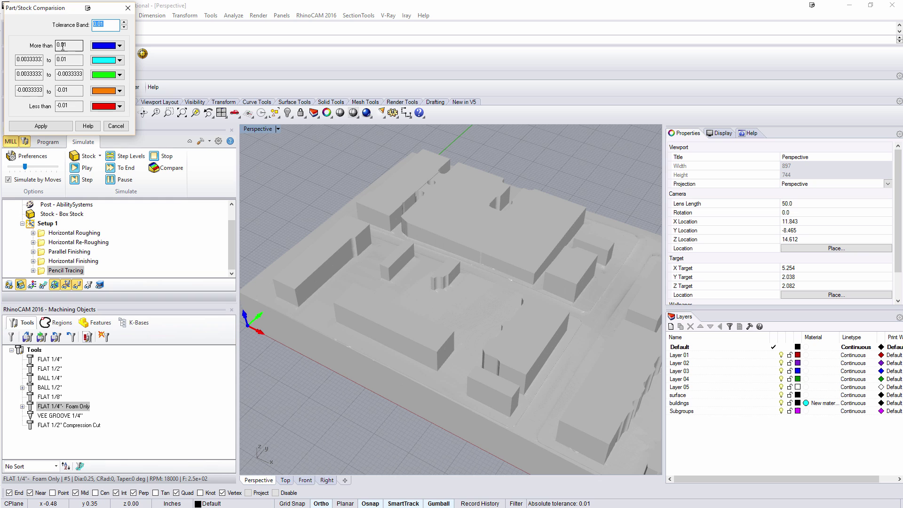
click(49, 128)
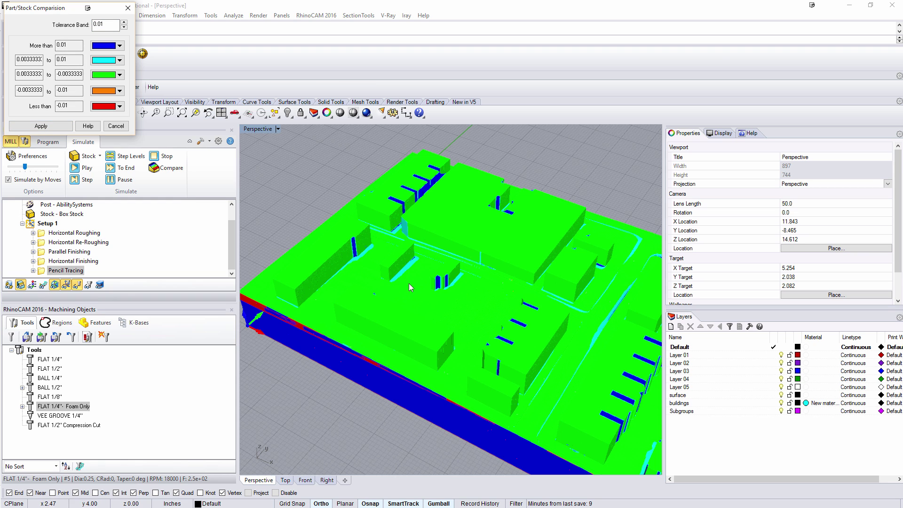
click(453, 259)
right_drag(448, 258, 421, 182)
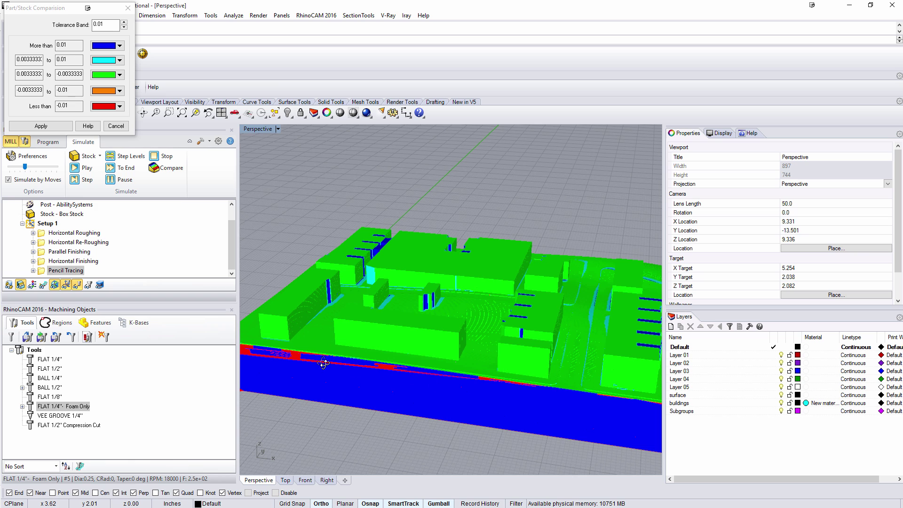
right_drag(568, 394, 580, 387)
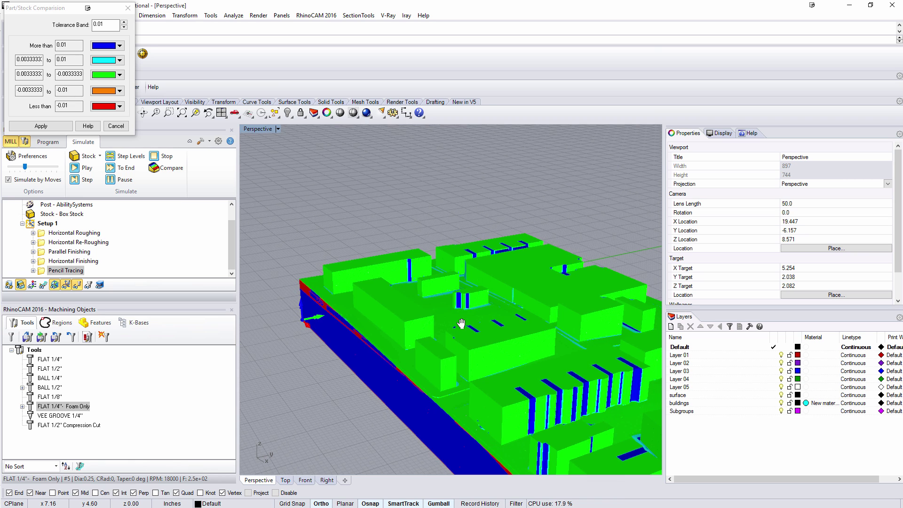
shift+right_drag(484, 328, 445, 335)
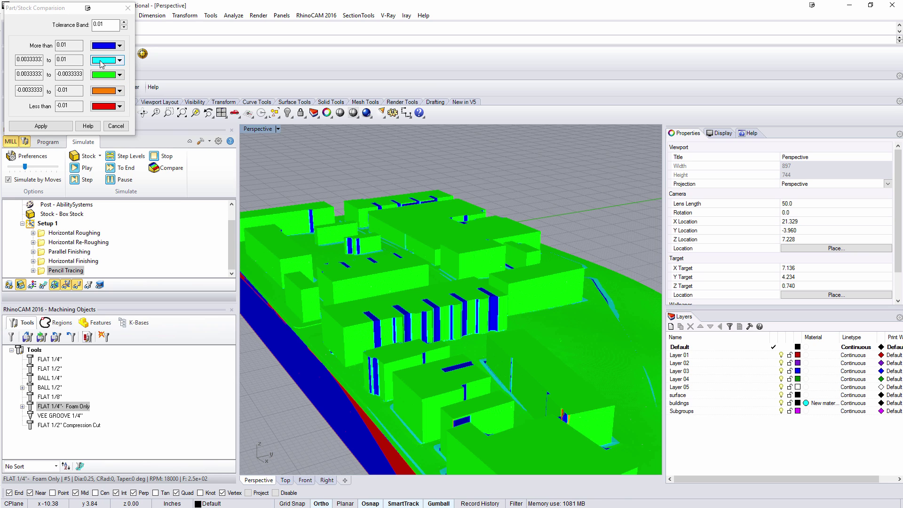
right_drag(441, 338, 442, 339)
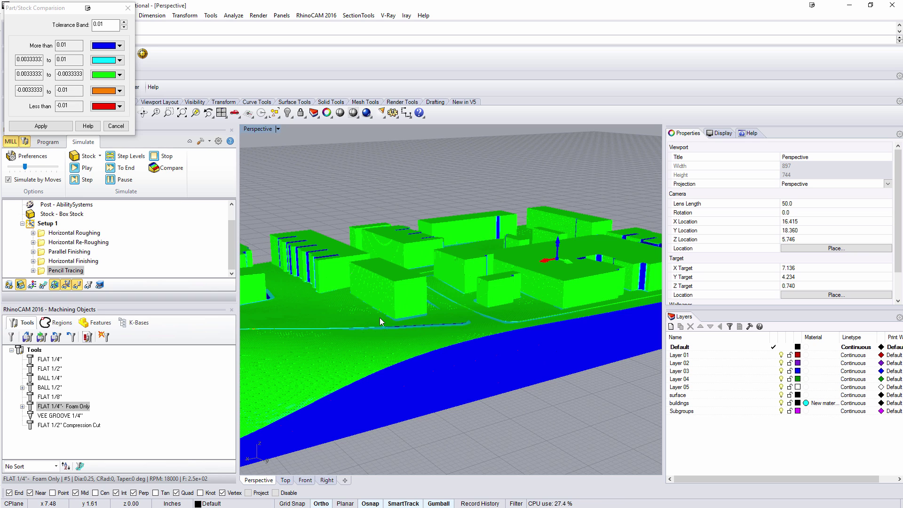